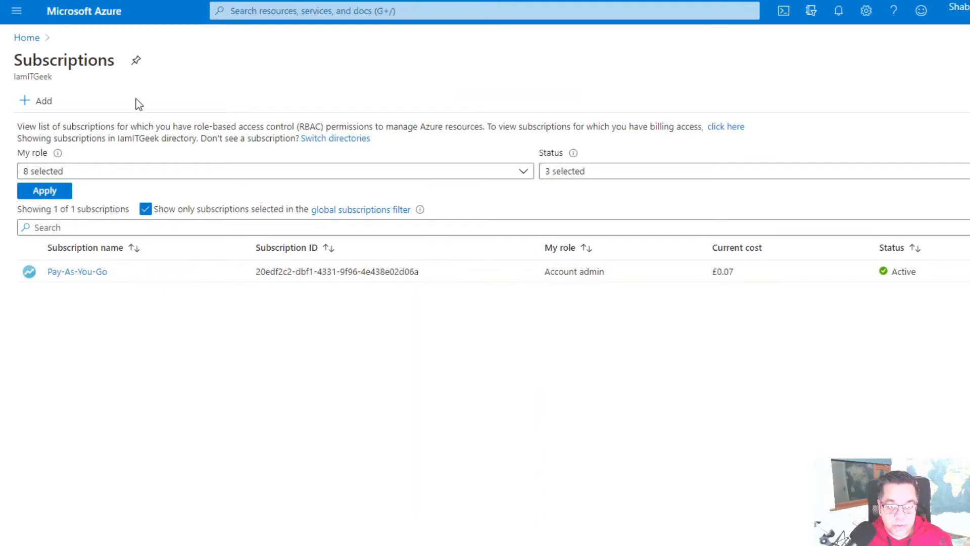
- Open the ITGEEKRG01 resource group from the Azure home page to review it
click(33, 38)
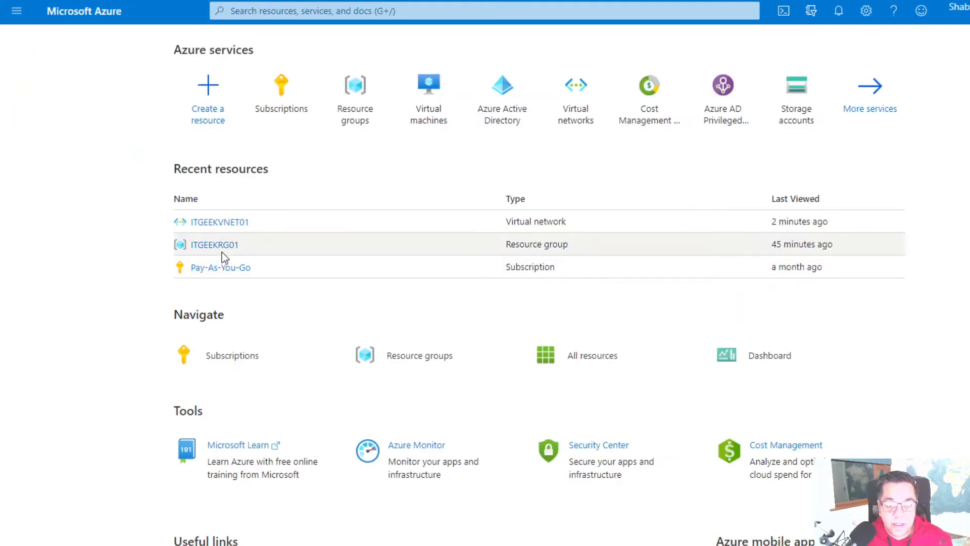
click(364, 104)
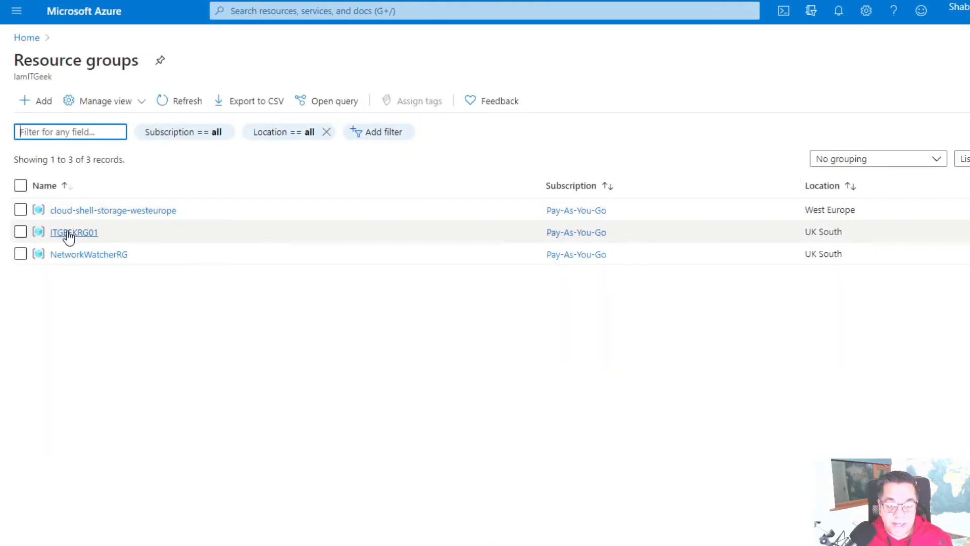
click(69, 235)
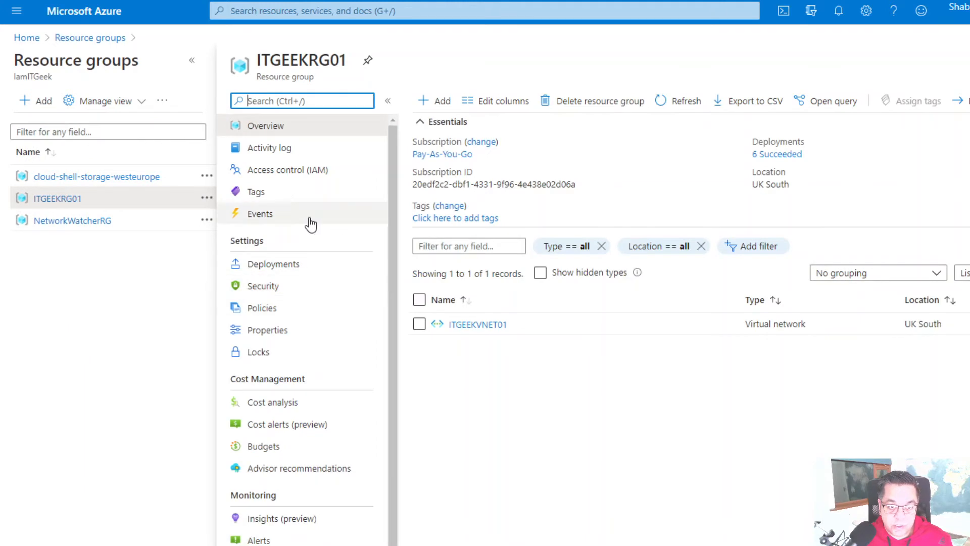
- Review the subnets of the ITGEEKVNET01 virtual network, then start creating a new resource
click(33, 41)
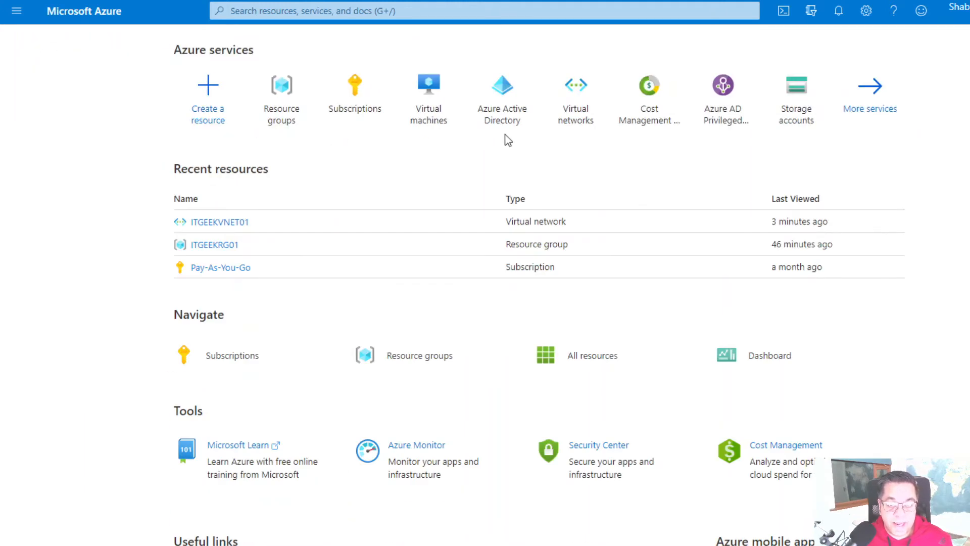
click(574, 105)
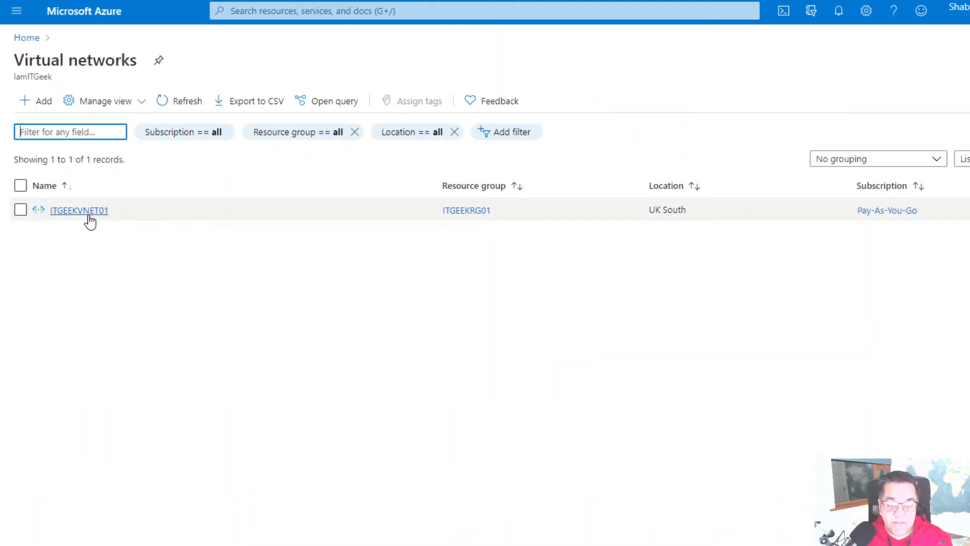
click(89, 216)
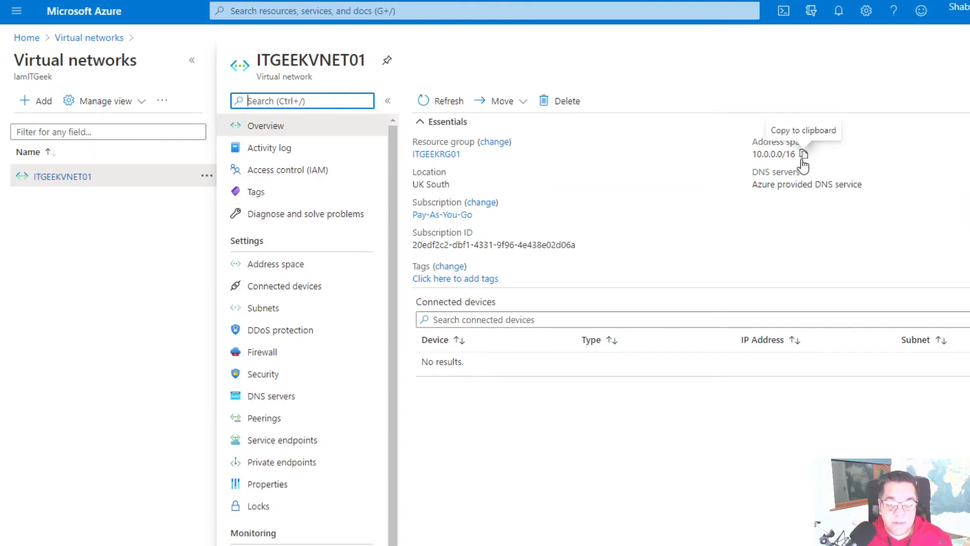
click(258, 315)
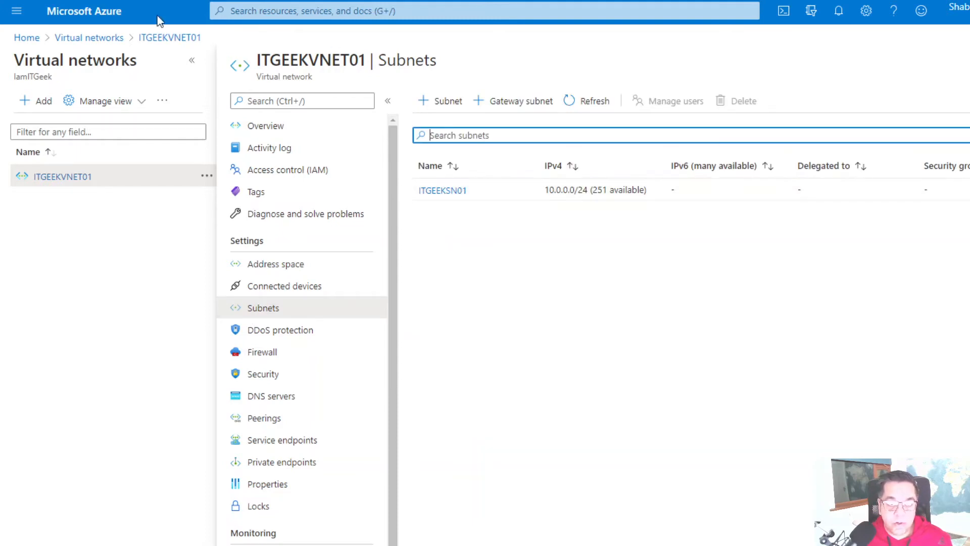
click(23, 39)
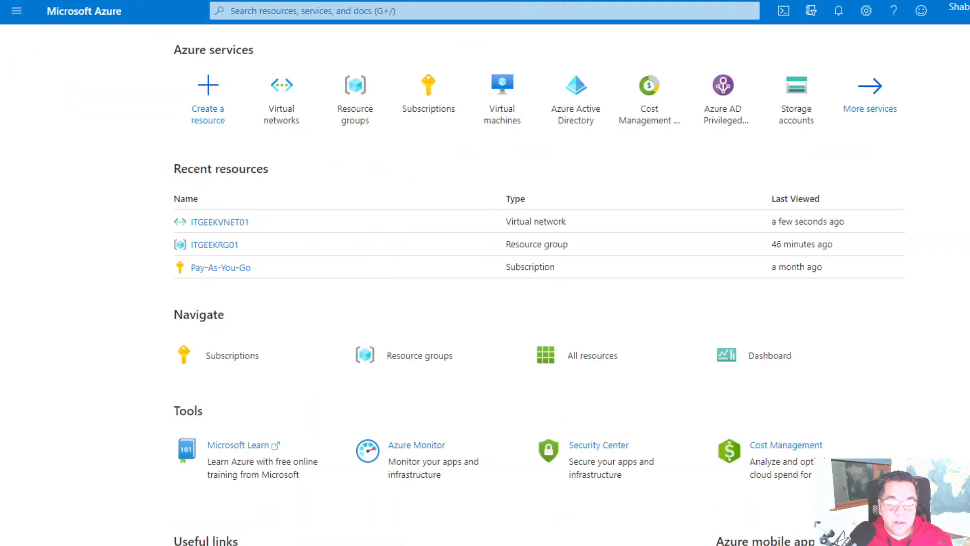
click(217, 99)
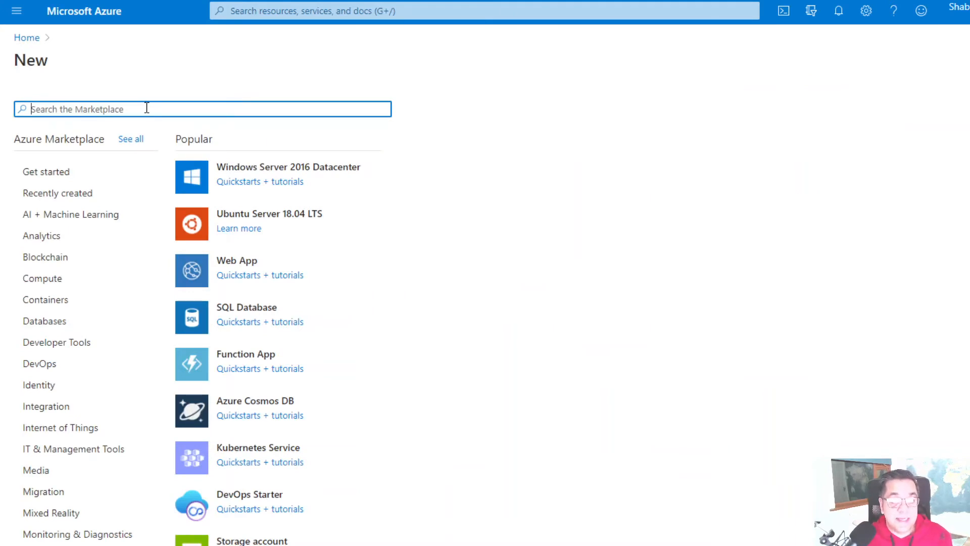
- Search the Marketplace for 'Veeam backup for' and open the Veeam Backup for Microsoft Azure Free Edition listing
text(V)
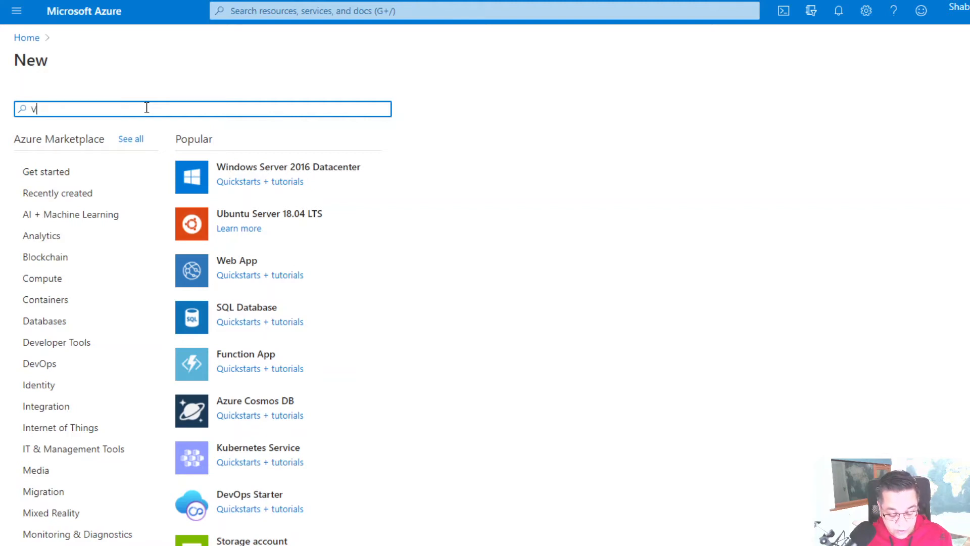
text(eeam back)
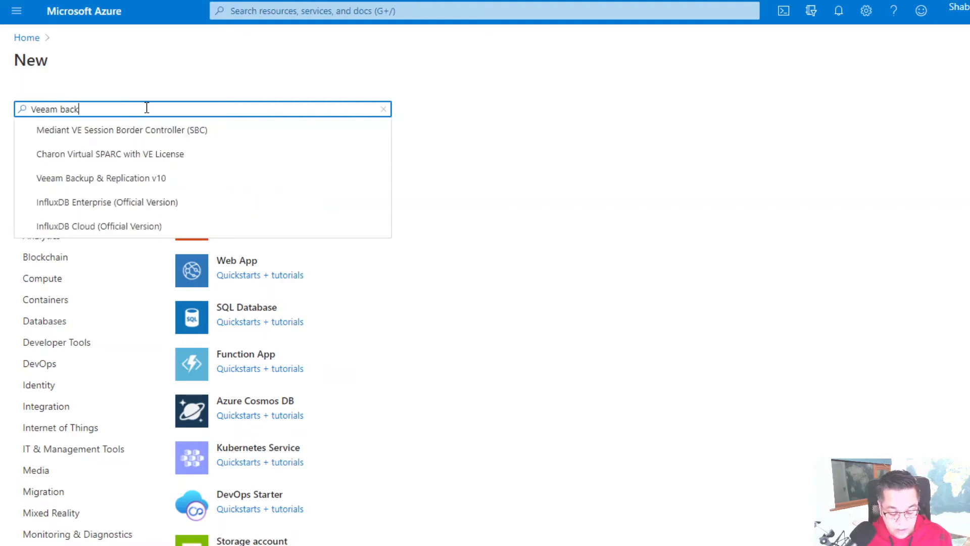
text(up for Az)
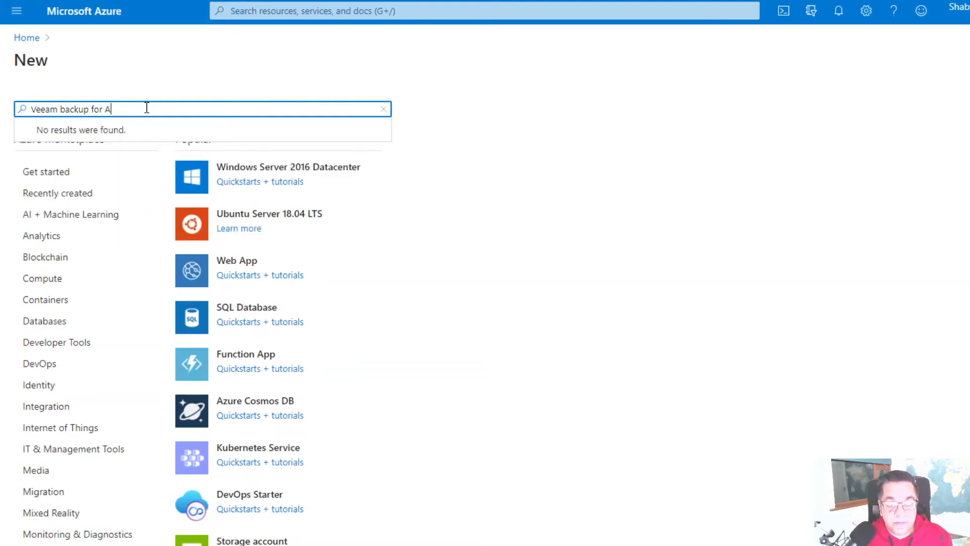
key(BackSpace)
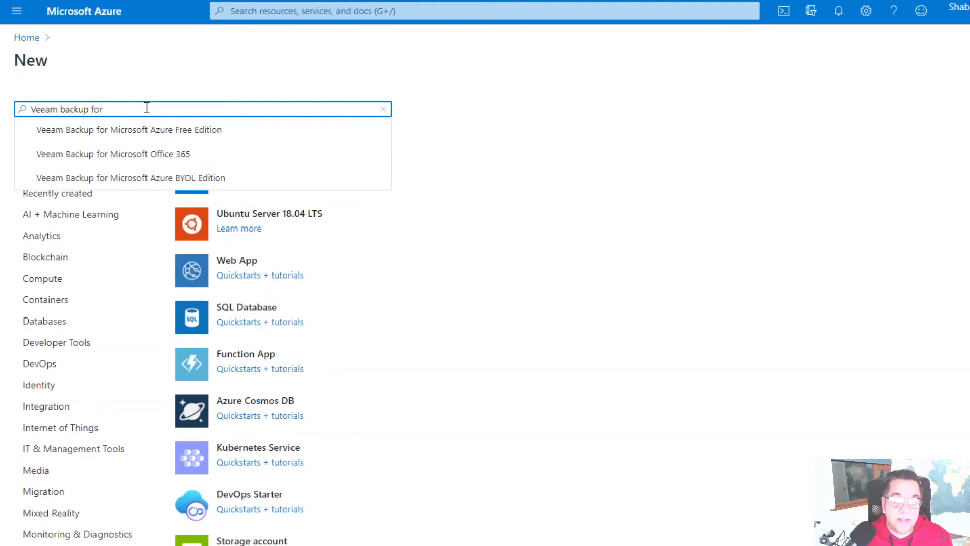
click(196, 131)
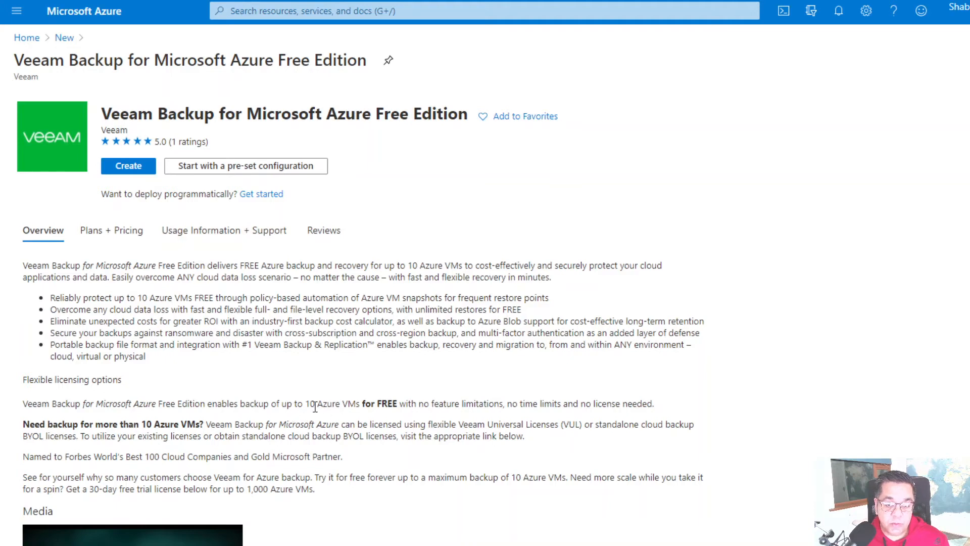
drag(305, 405, 401, 405)
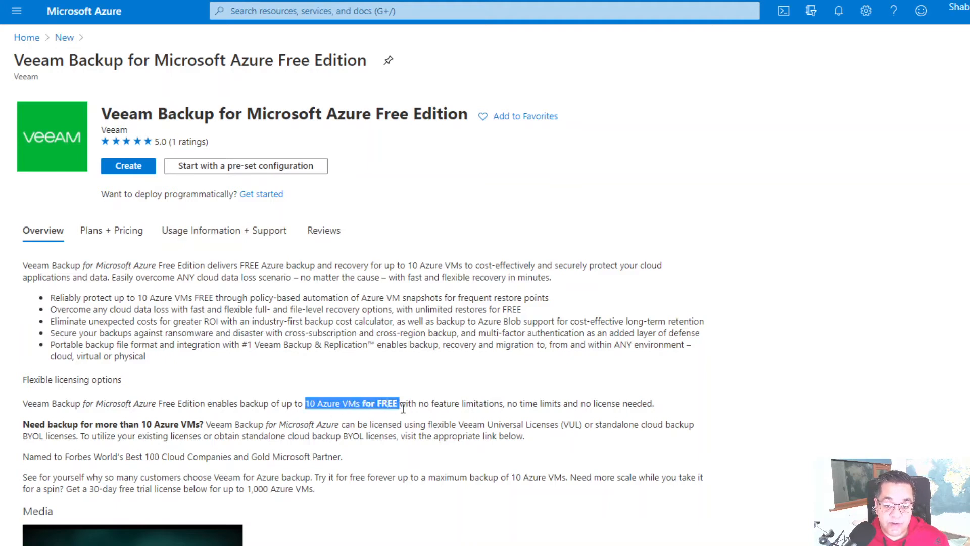
- Deploy the Veeam VM in ITGEEKRG01, named ITGEEKVEEAM01, with size Standard_B4ms
click(135, 169)
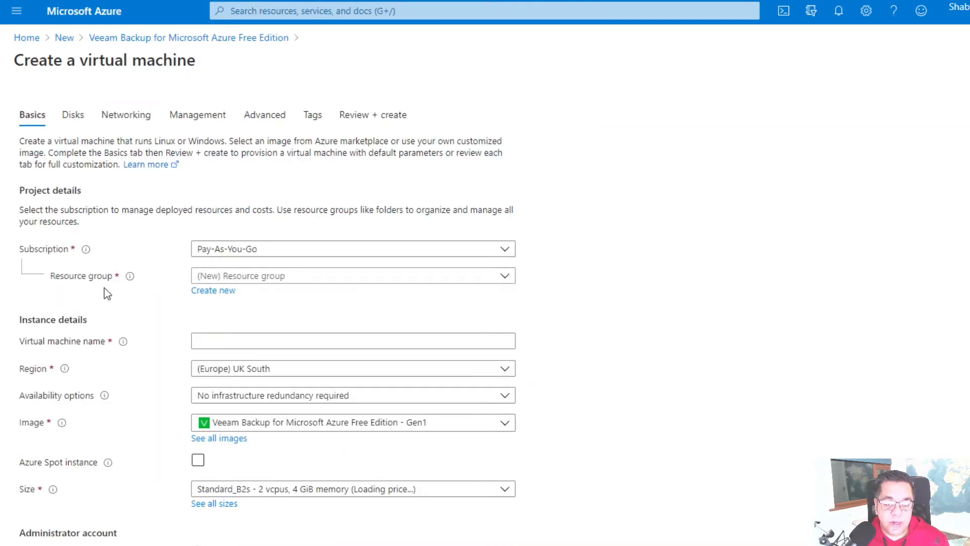
click(299, 280)
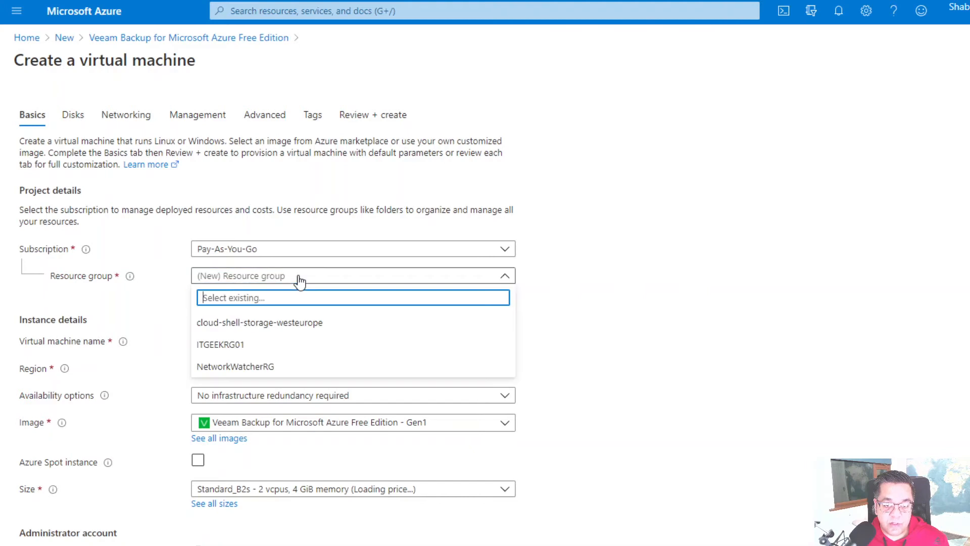
click(223, 343)
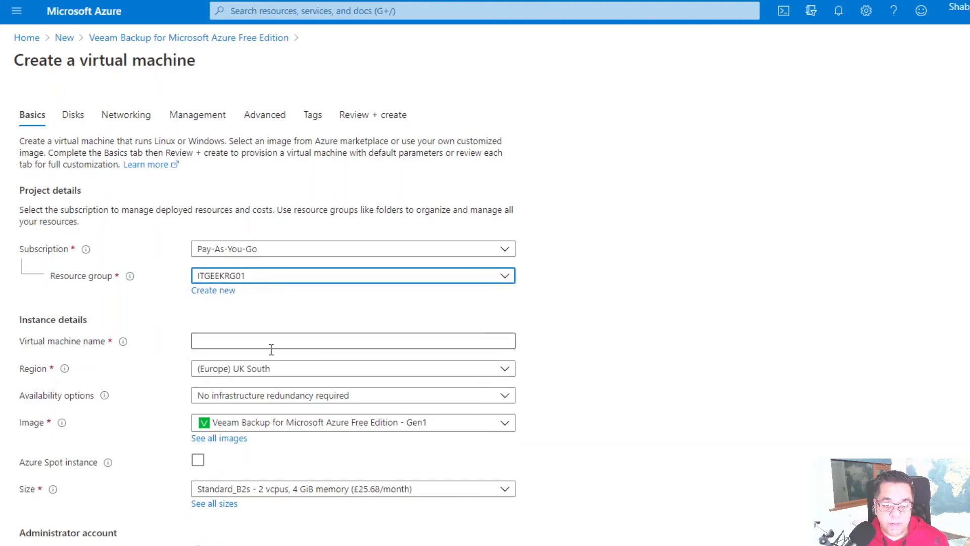
click(251, 339)
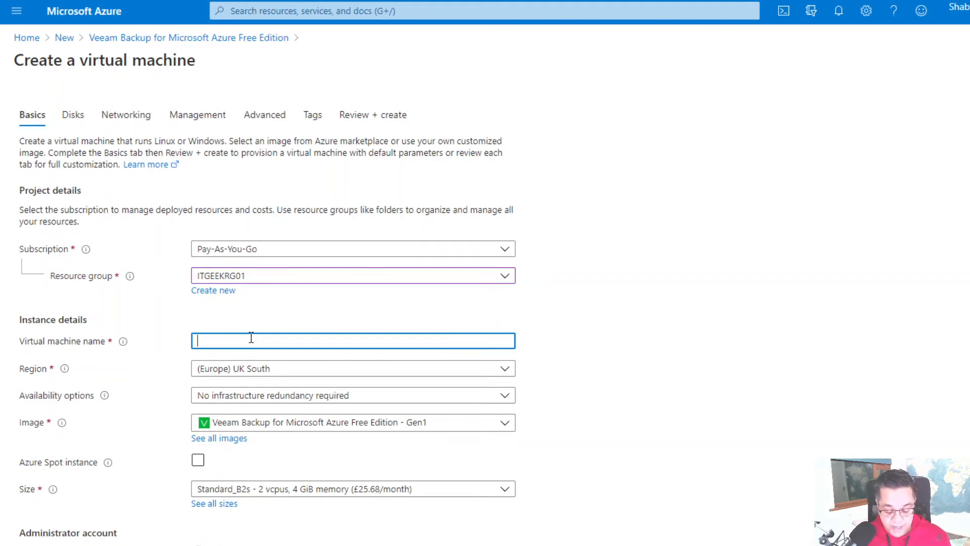
text(ITGEEK)
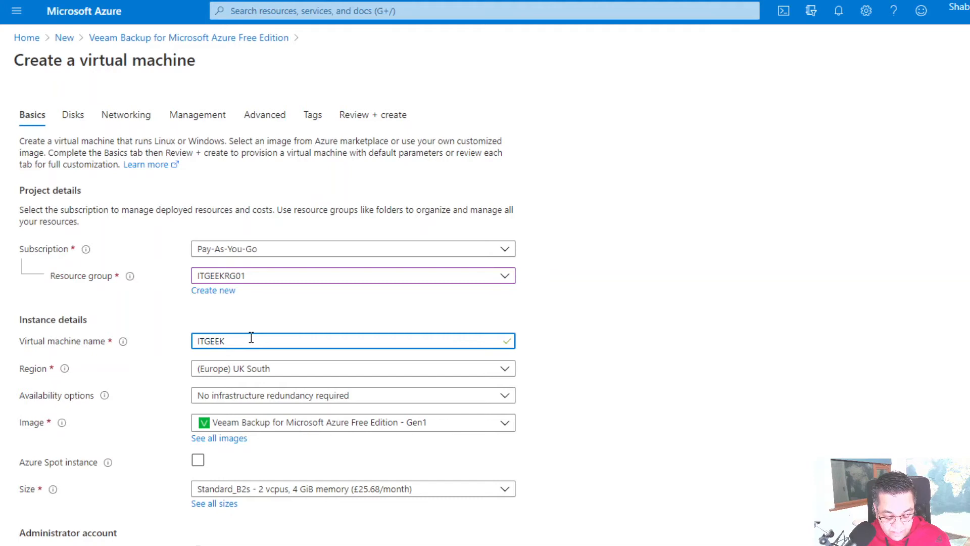
text(VEEAM01)
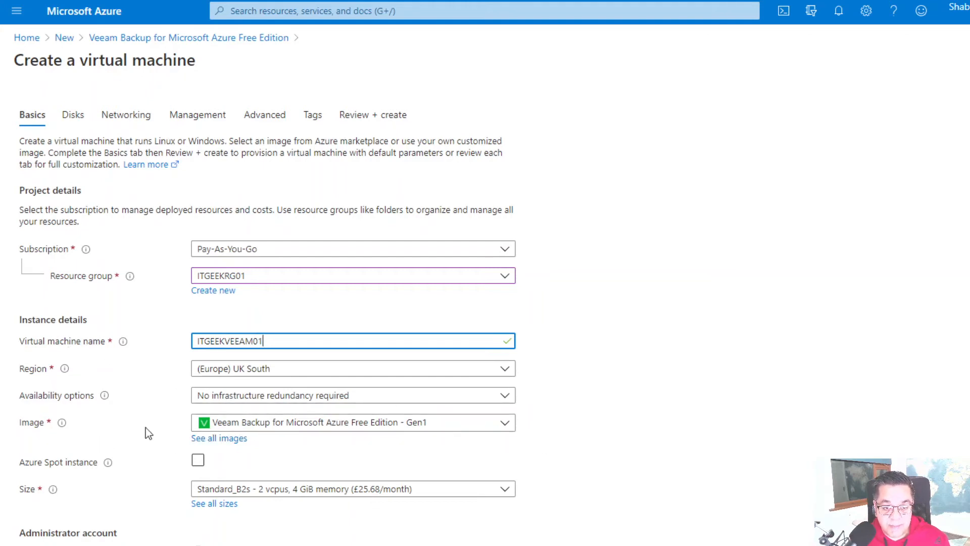
click(639, 427)
scroll(639, 427, down, 3)
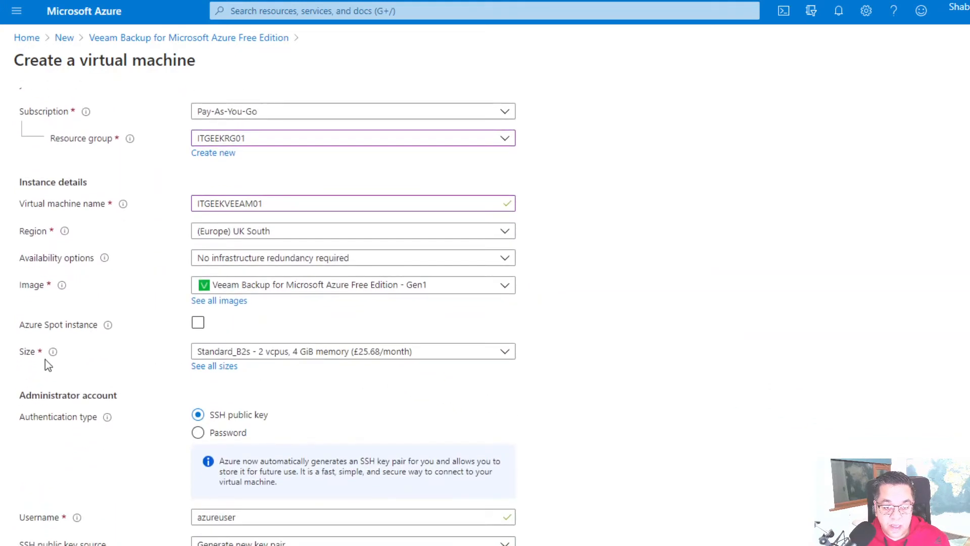
click(390, 354)
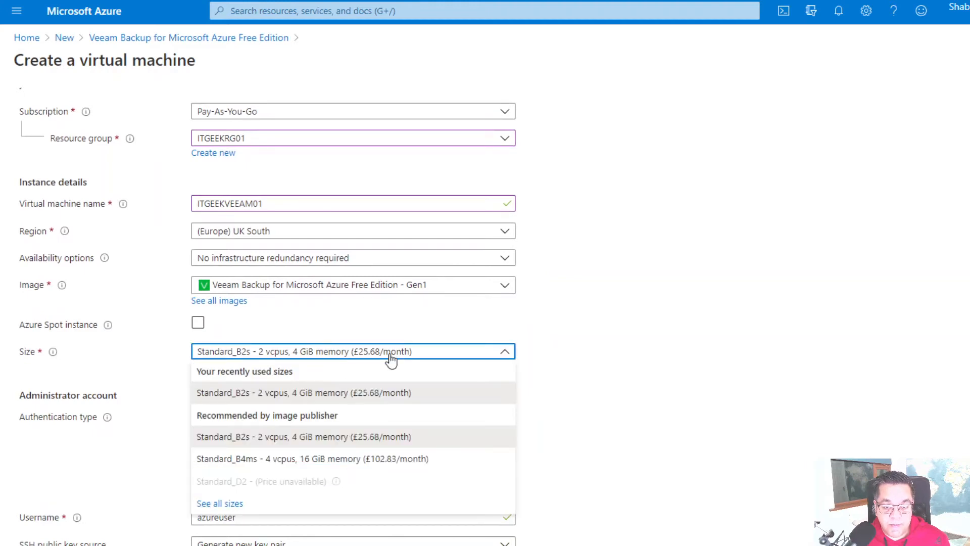
click(311, 460)
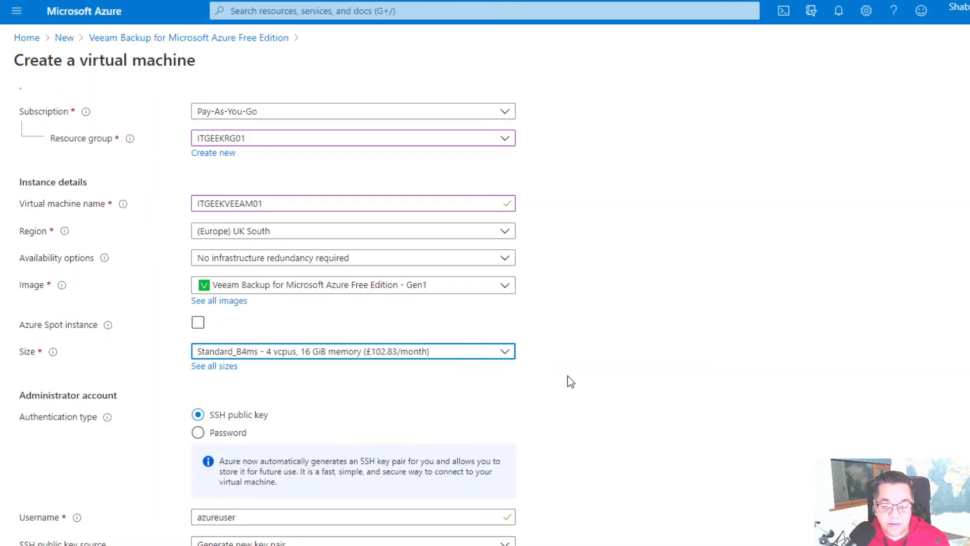
- Use password authentication and enter the admin username and password
scroll(427, 380, down, 1)
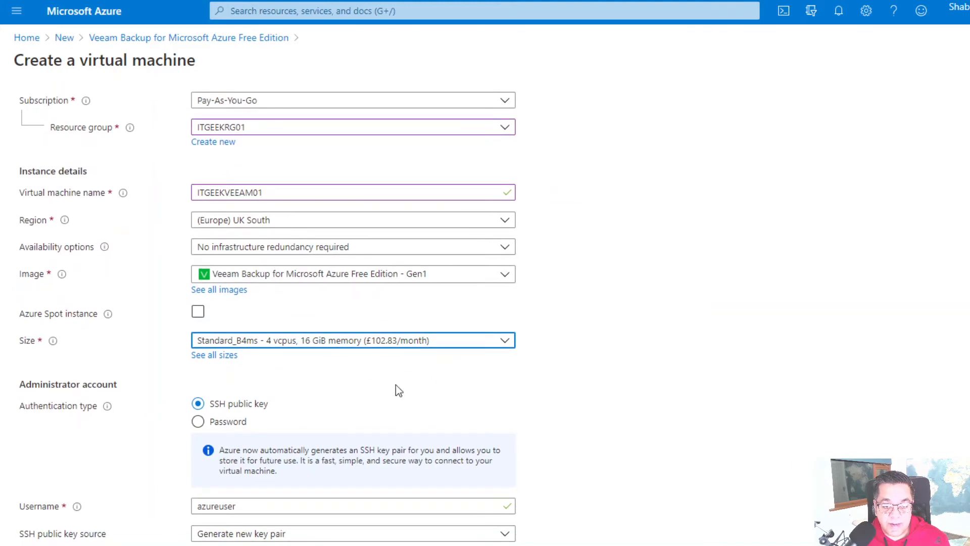
mouse_move(107, 409)
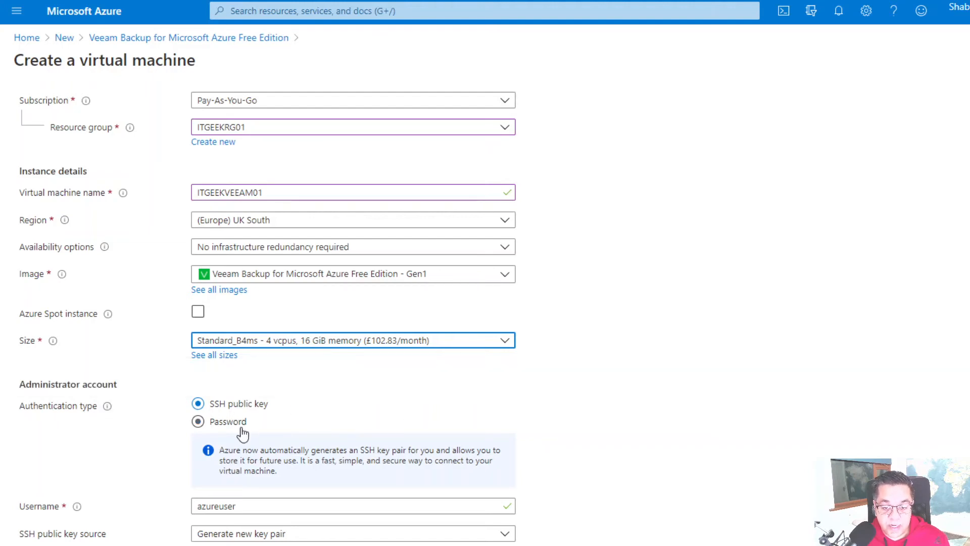
click(227, 421)
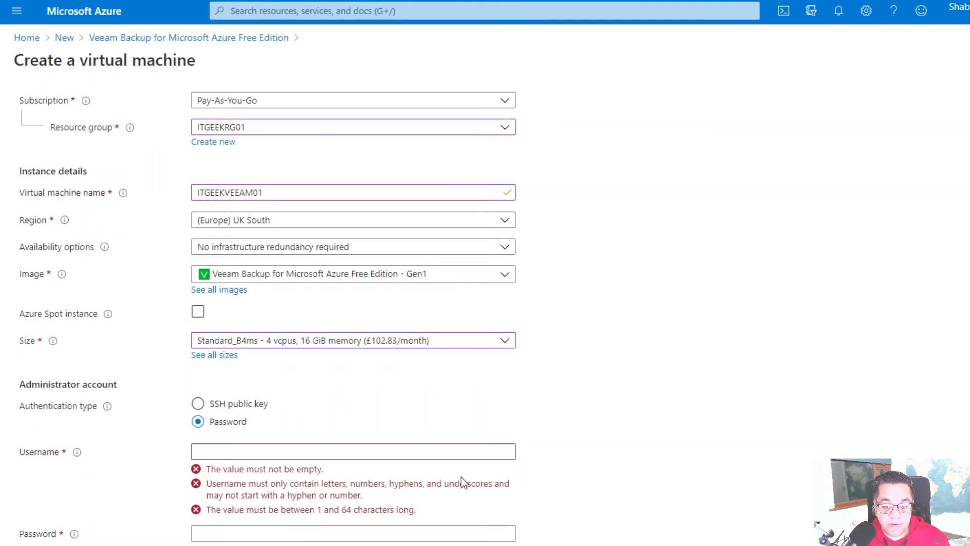
click(312, 455)
scroll(314, 449, up, 1)
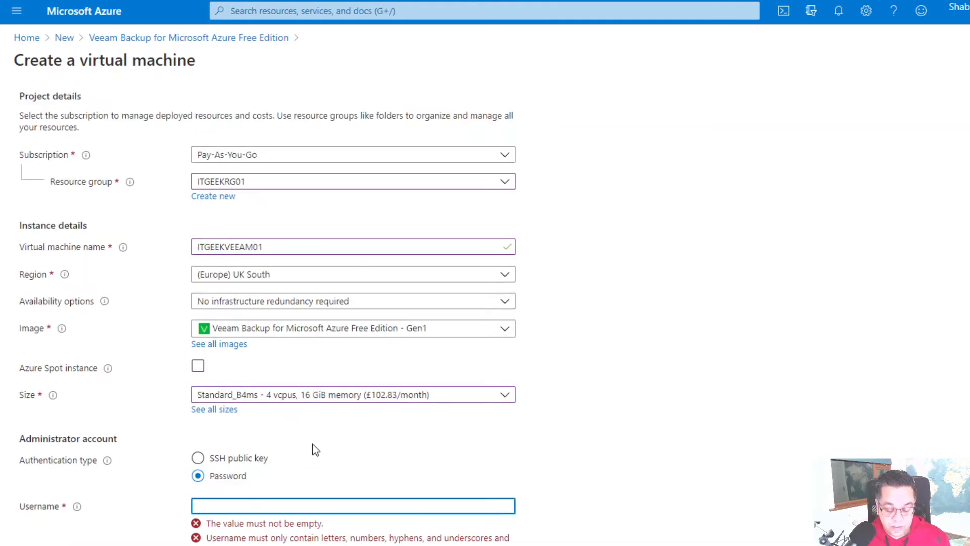
text(dadm)
key(BackSpace)
key(BackSpace)
key(BackSpace)
key(BackSpace)
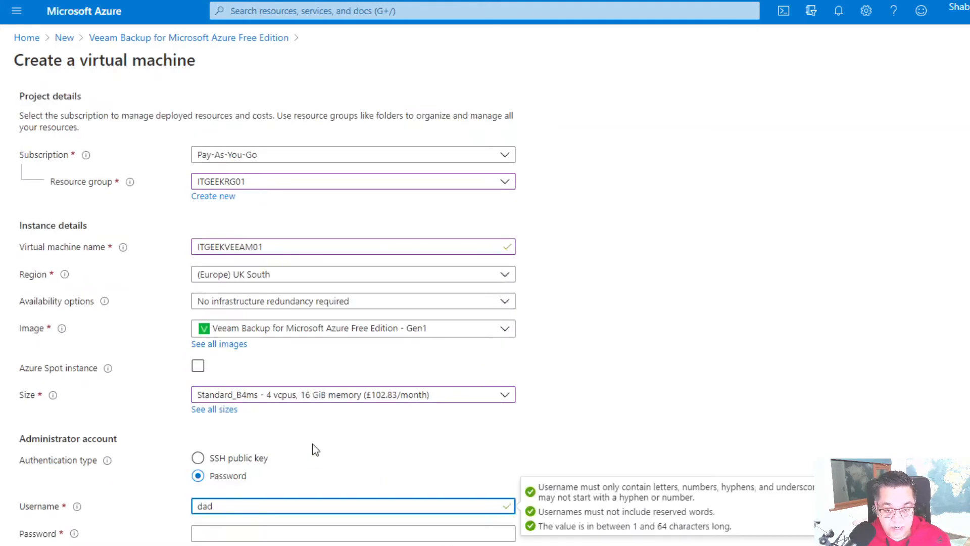
text(sdadmin)
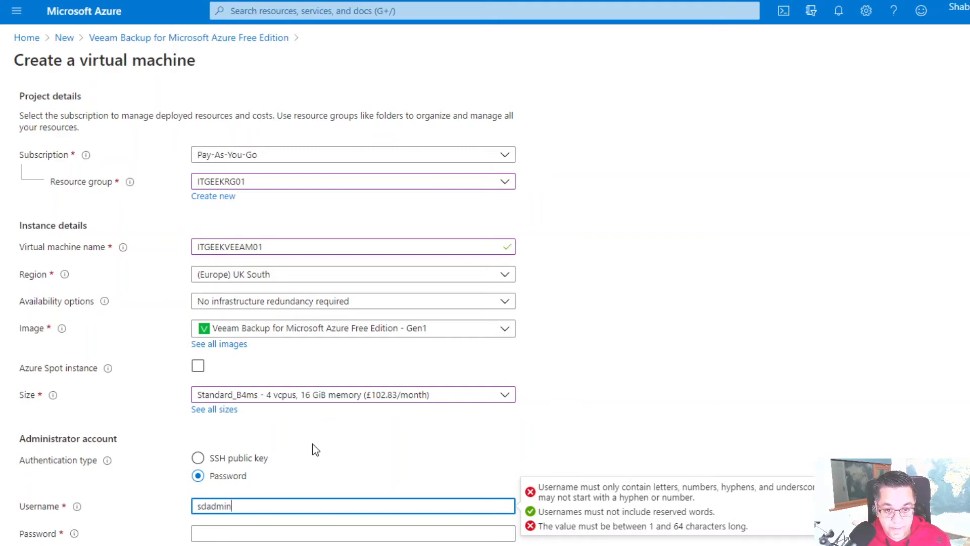
key(Tab)
text(•••••••••••••)
key(Tab)
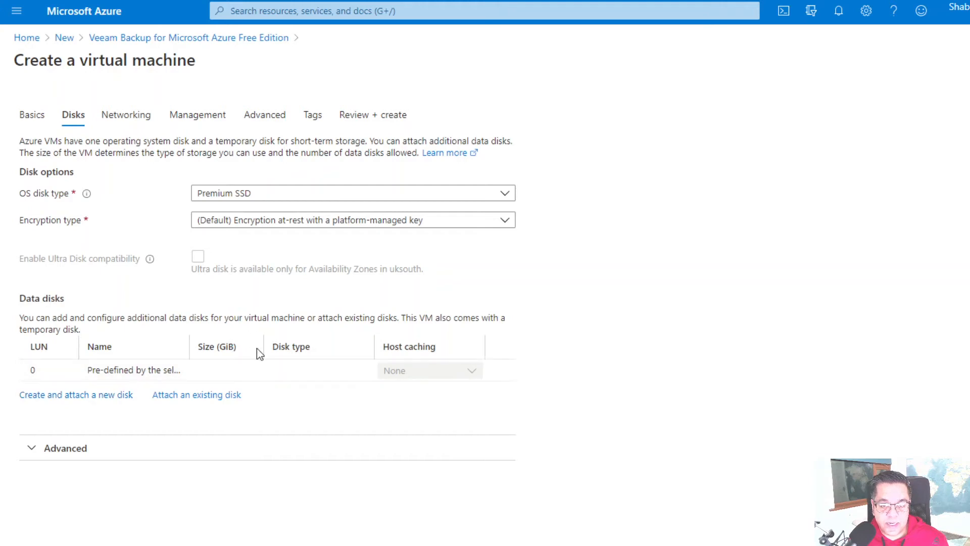
- Review the Disks and Networking settings and finish creating the ITGEEKVEEAM01 VM
drag(262, 346, 343, 346)
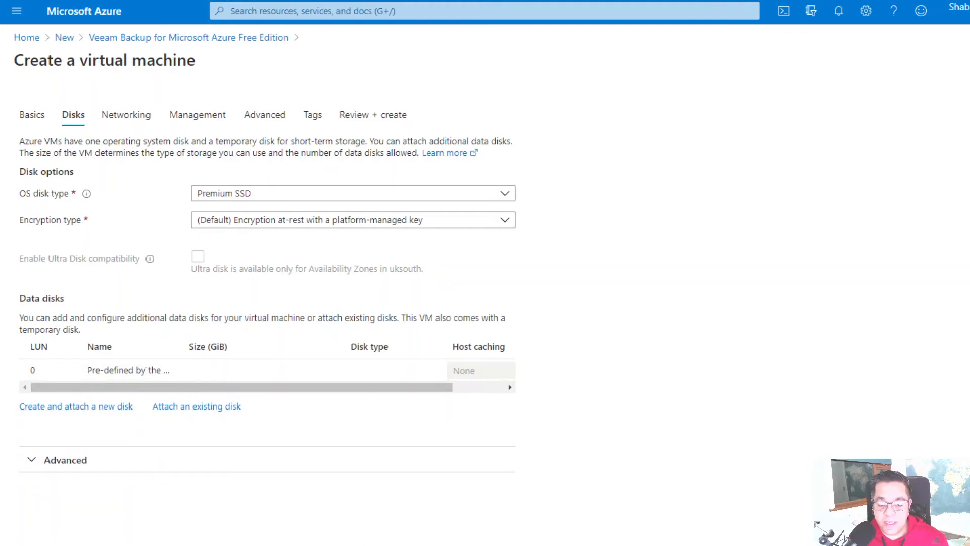
click(263, 545)
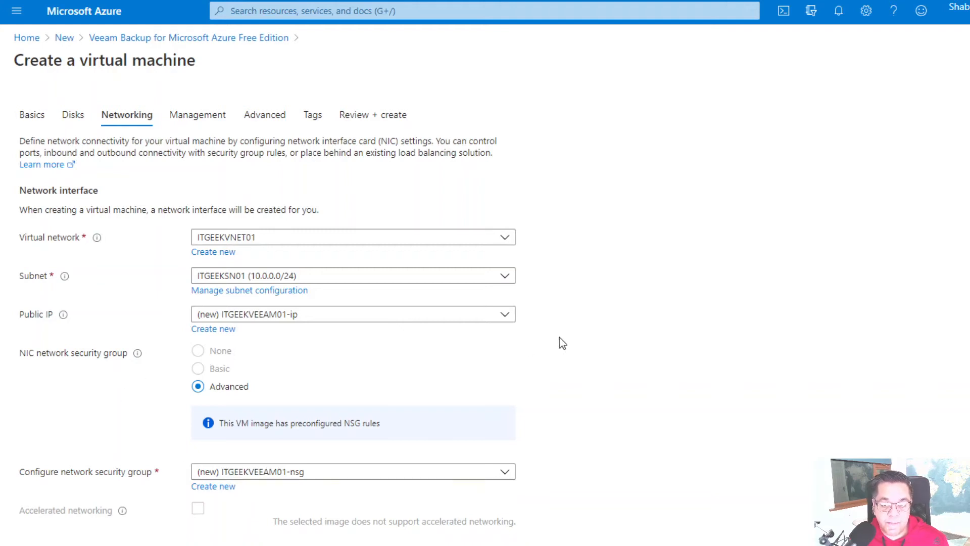
scroll(589, 337, down, 1)
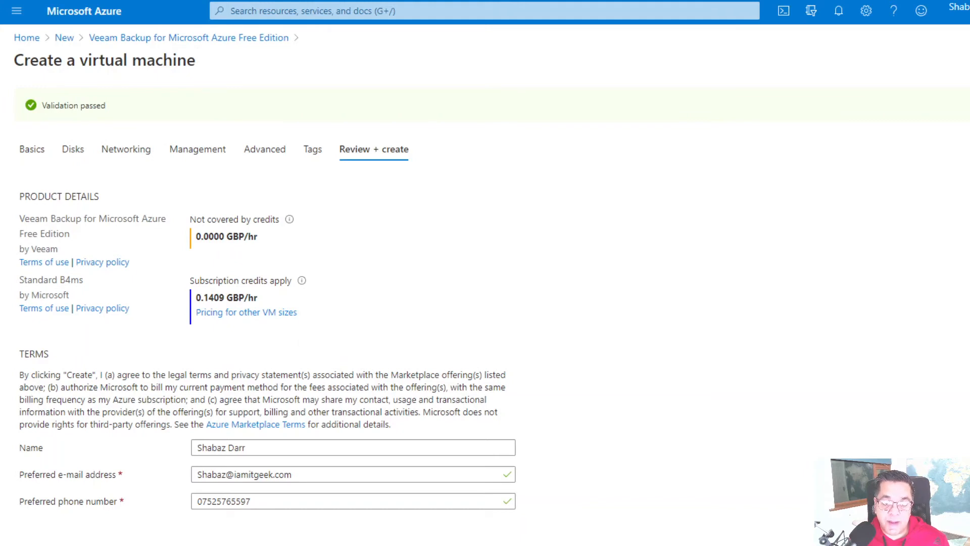
scroll(267, 323, down, 1)
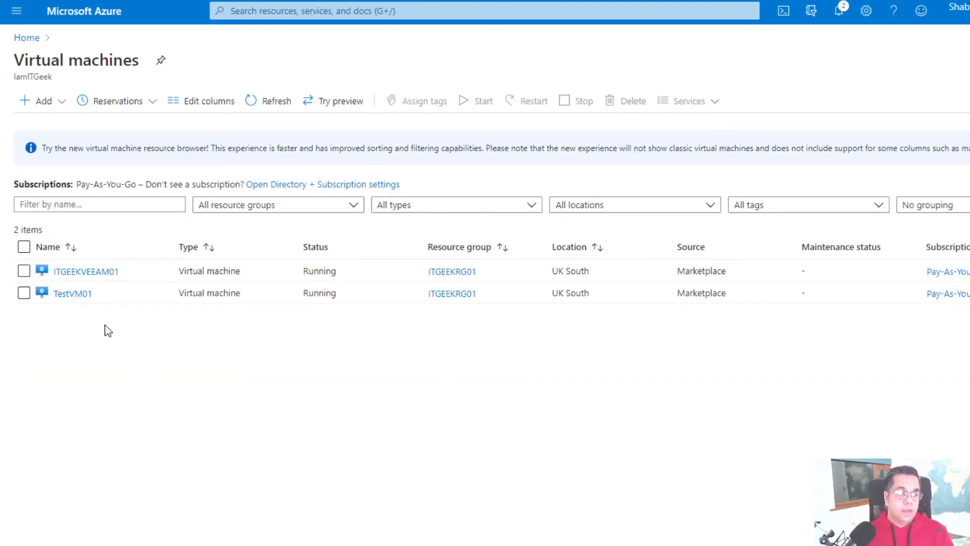
- Open ITGEEKVEEAM01 and copy its public IP address 51.140.33.234
click(95, 276)
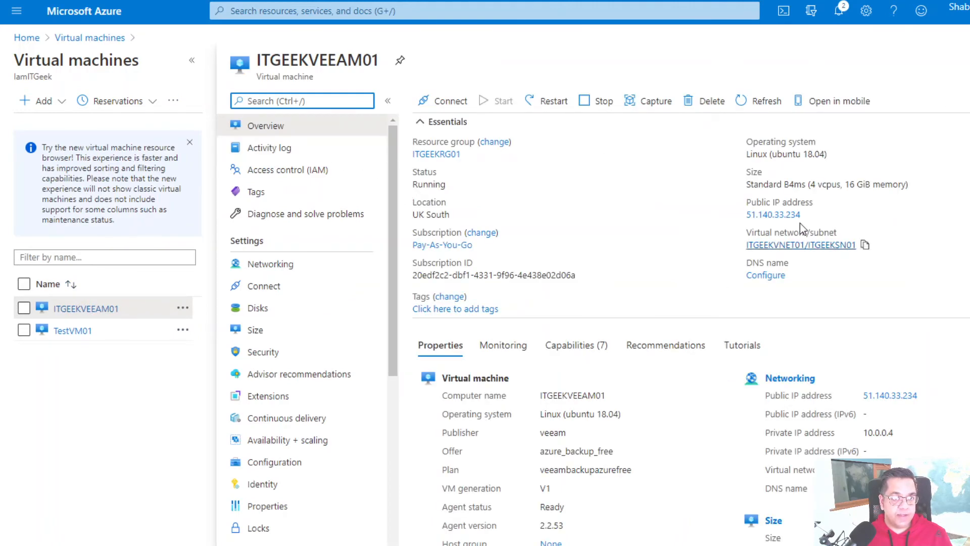
mouse_move(793, 220)
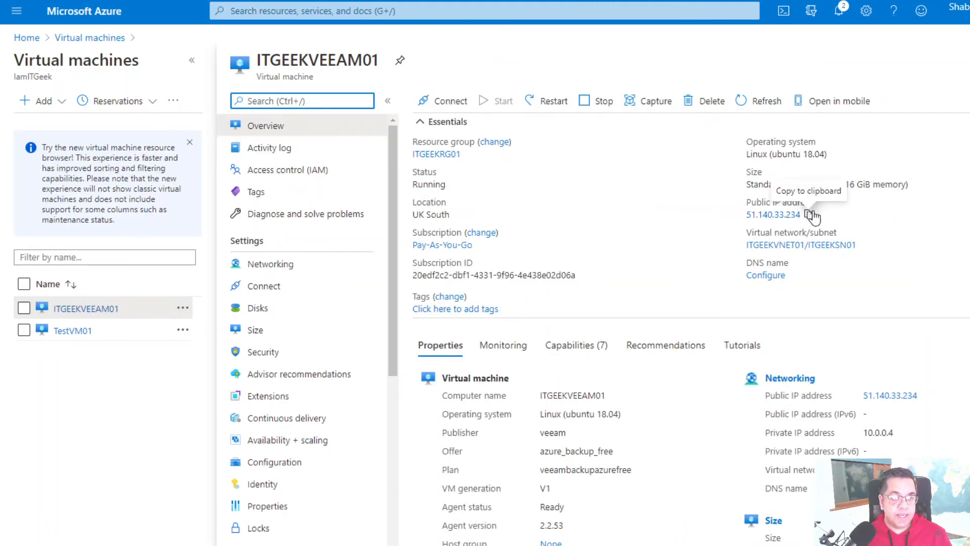
click(811, 214)
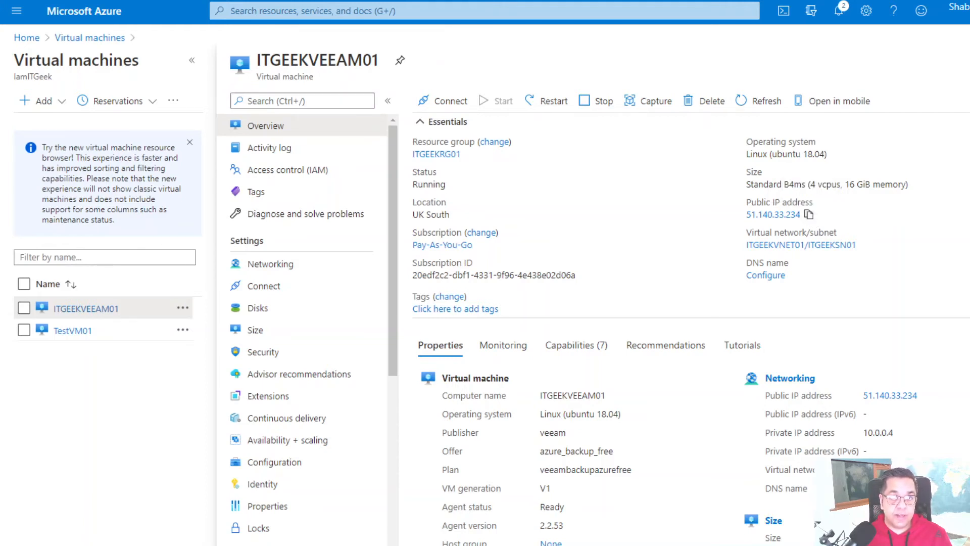
key(ctrl+t)
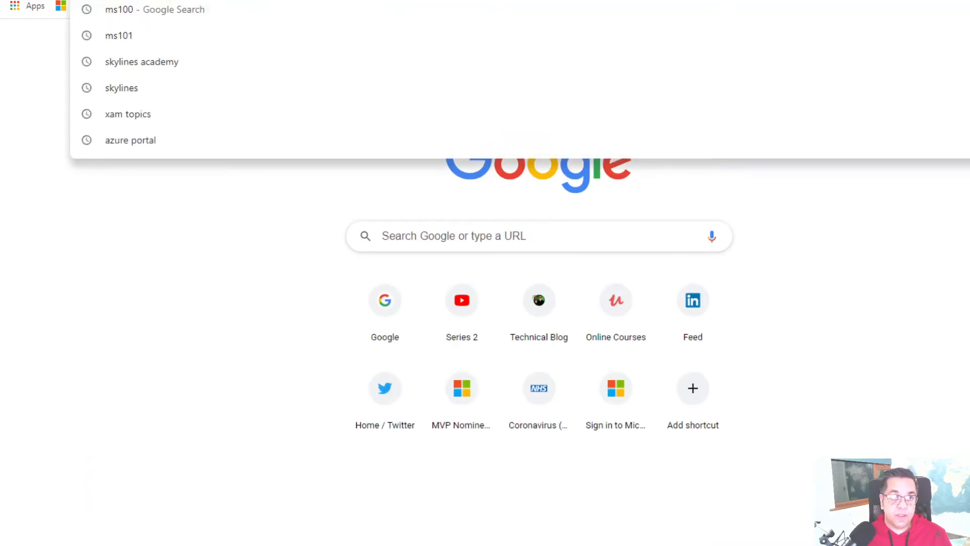
text(https://)
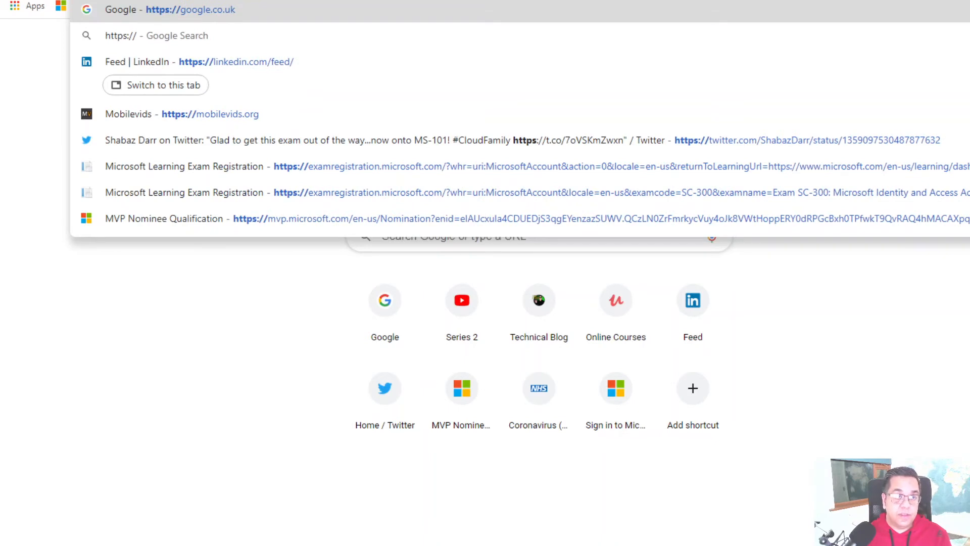
key(ctrl+v)
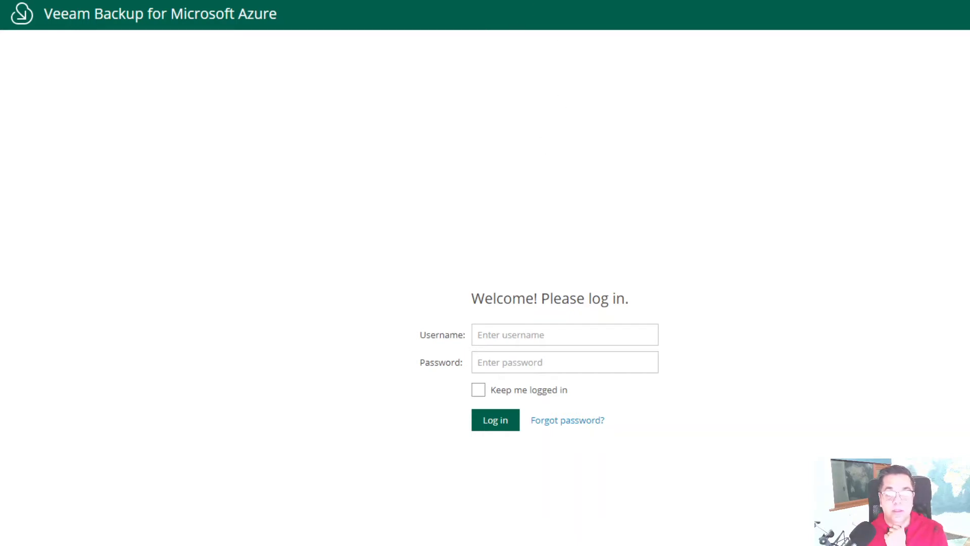
- Log in with the admin username and password, re-entering the password after the first attempt fails
click(501, 328)
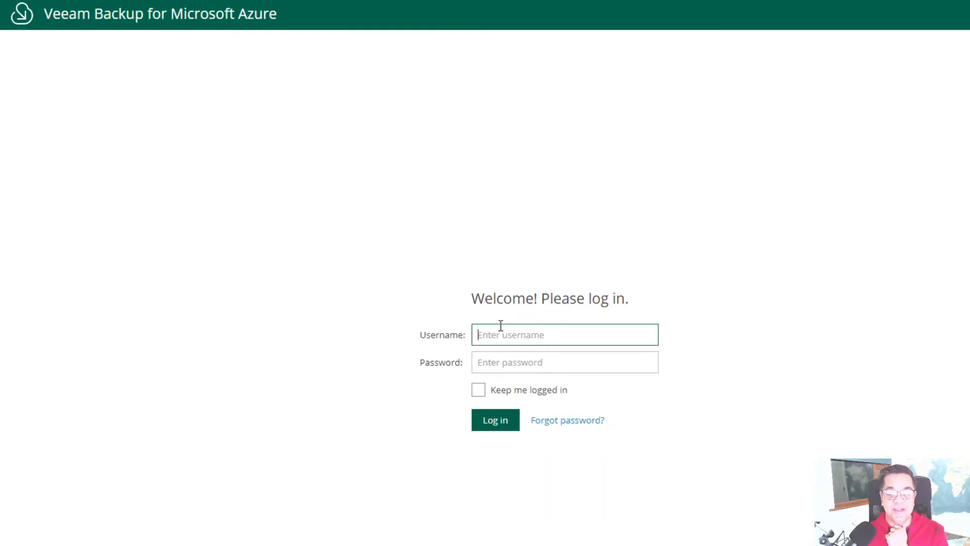
text(sdadmin)
key(Tab)
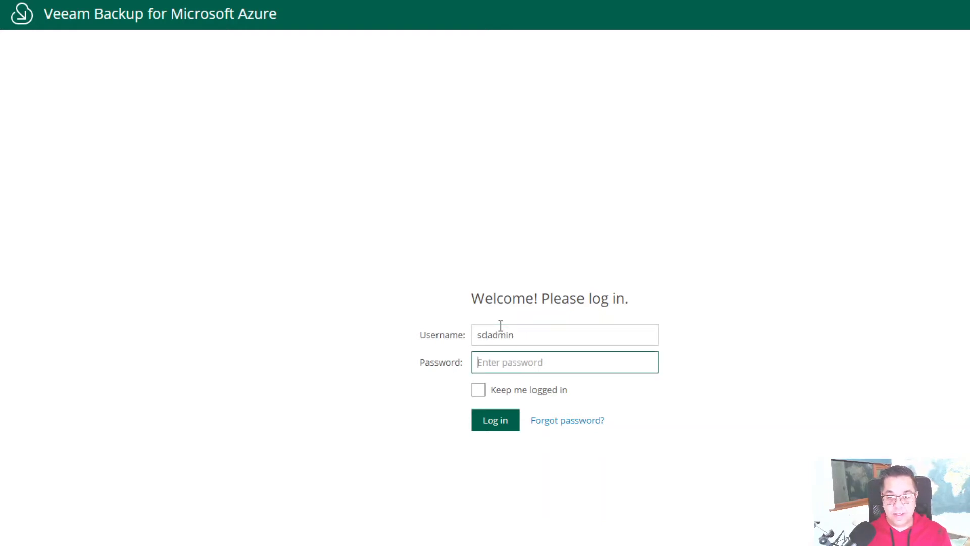
text(••••••••••••)
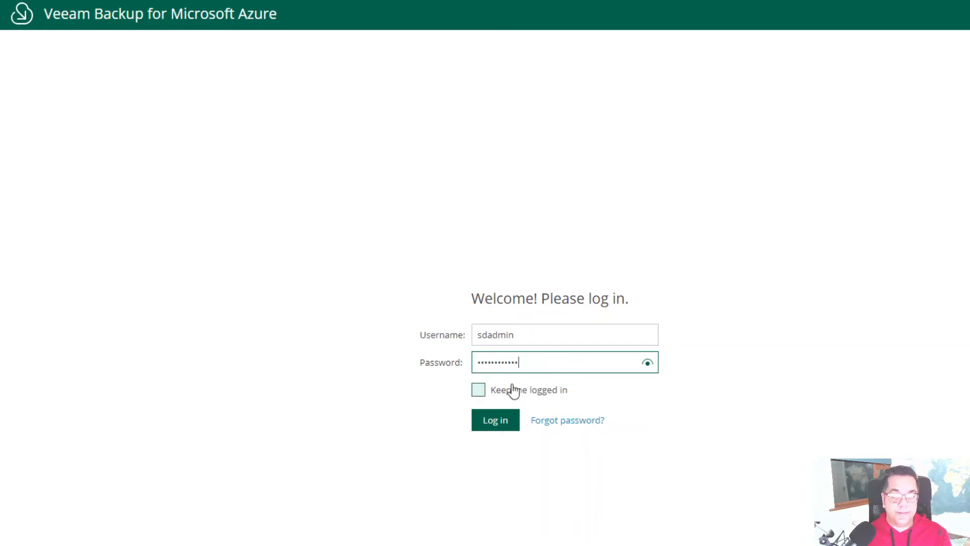
click(482, 422)
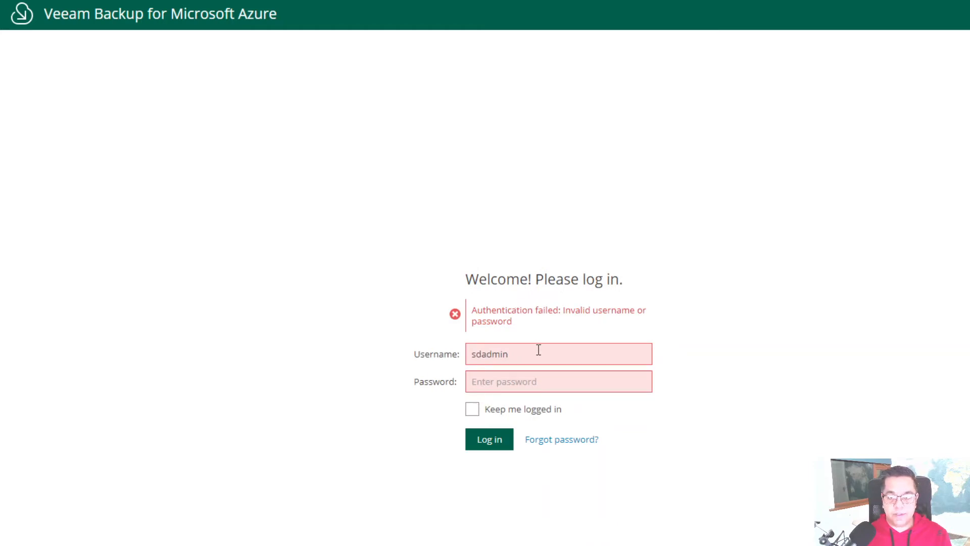
click(559, 382)
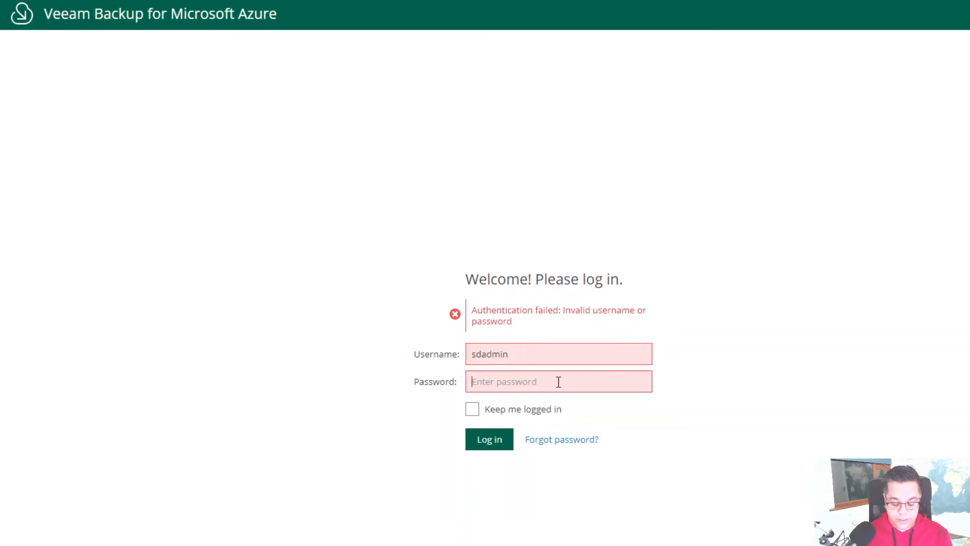
text(•••••••••••••)
click(494, 442)
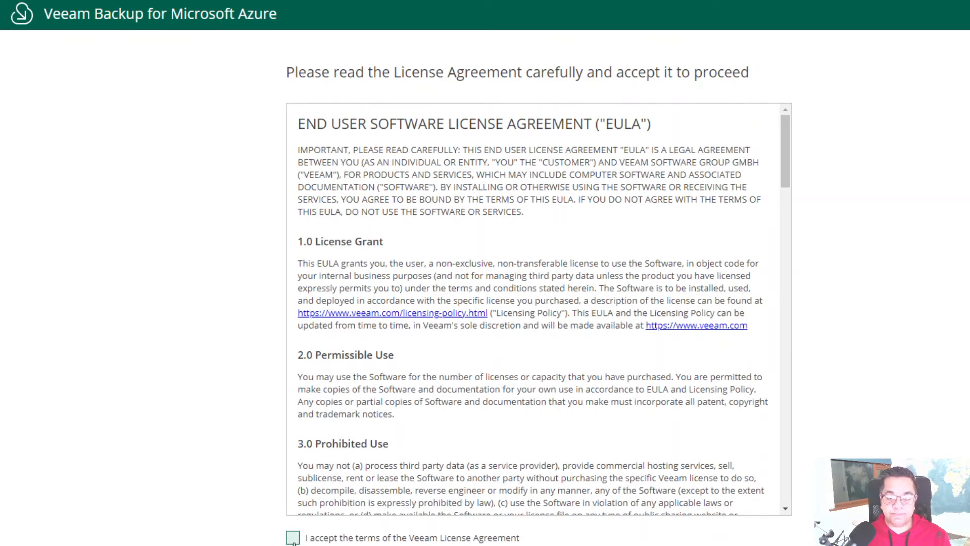
- Scroll through the EULA and accept the Veeam License Agreement terms
scroll(532, 306, down, 10)
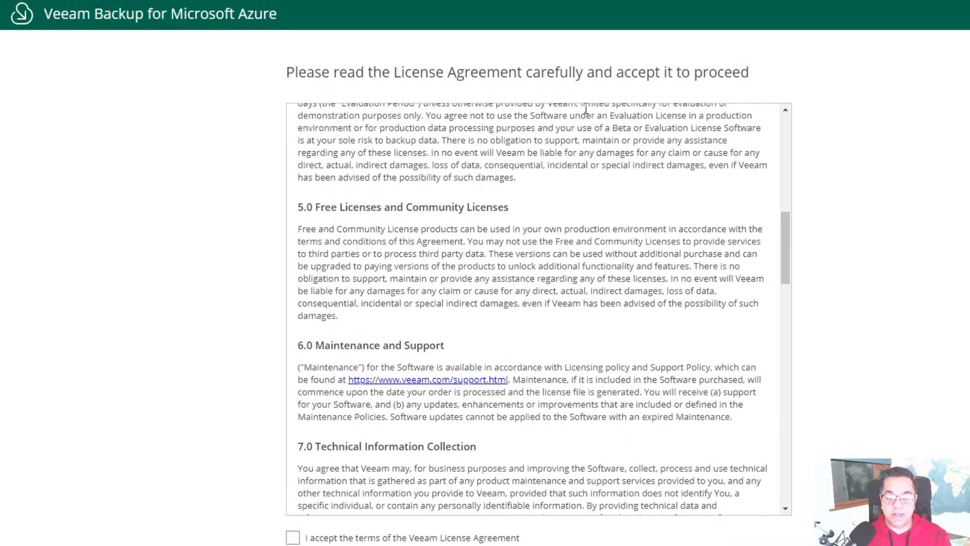
scroll(583, 310, down, 15)
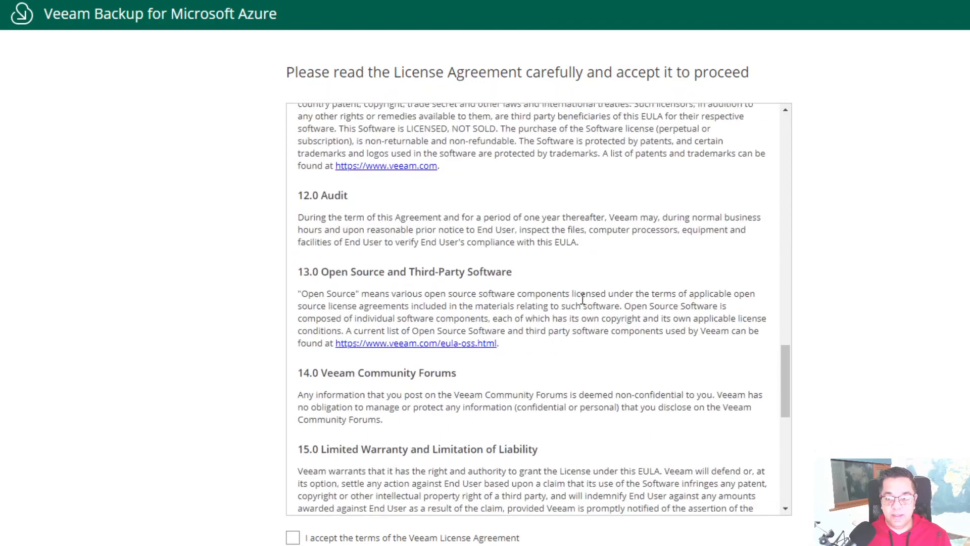
scroll(583, 297, down, 5)
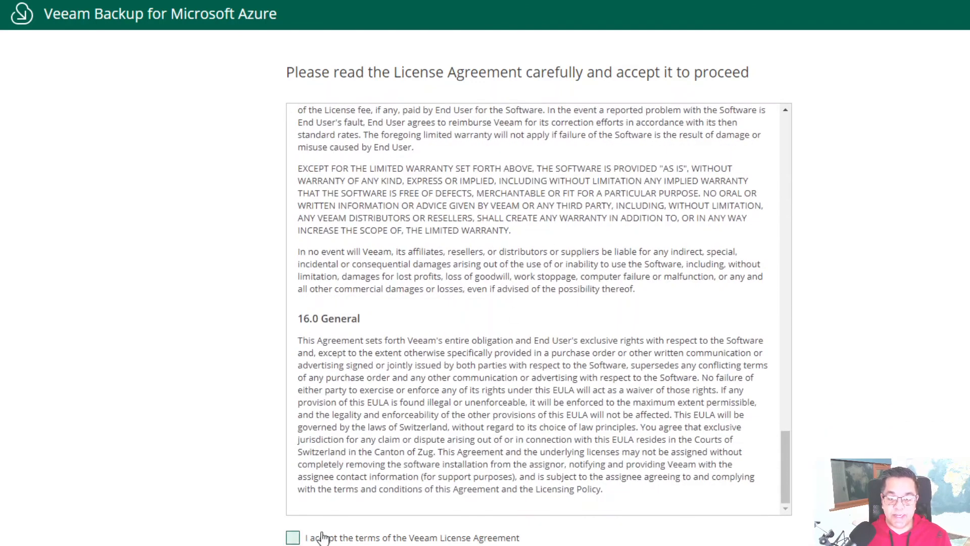
click(293, 538)
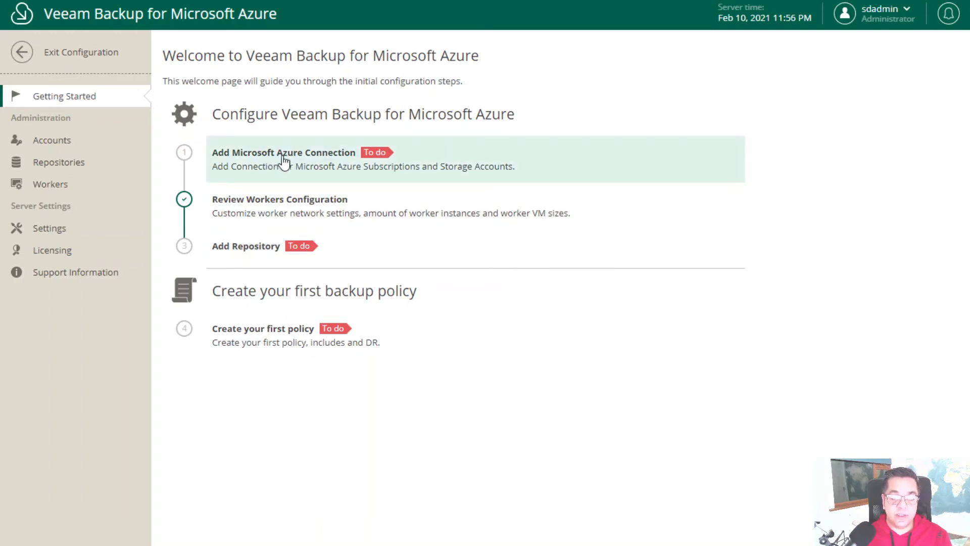
- Add an Azure account named 'I Am a Geek' with automatic service account creation
click(284, 161)
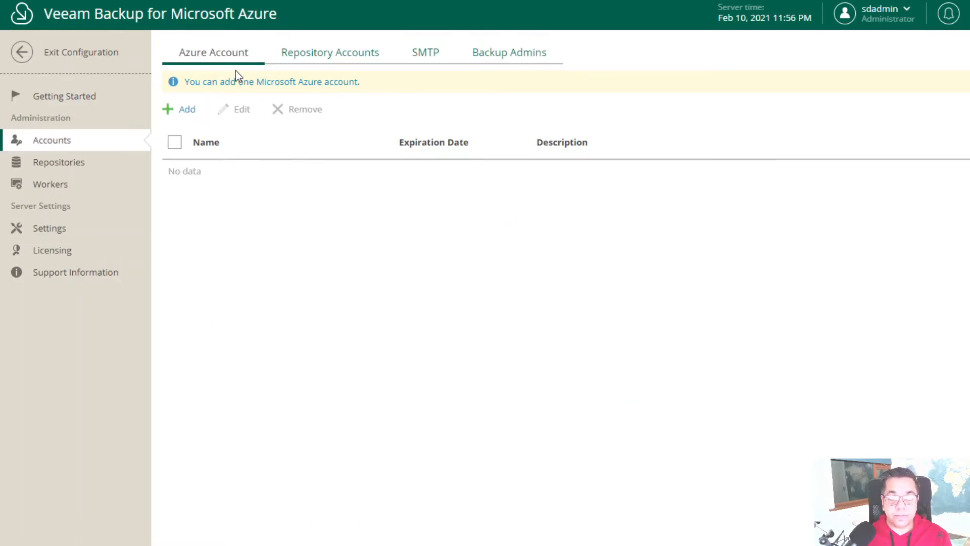
click(187, 111)
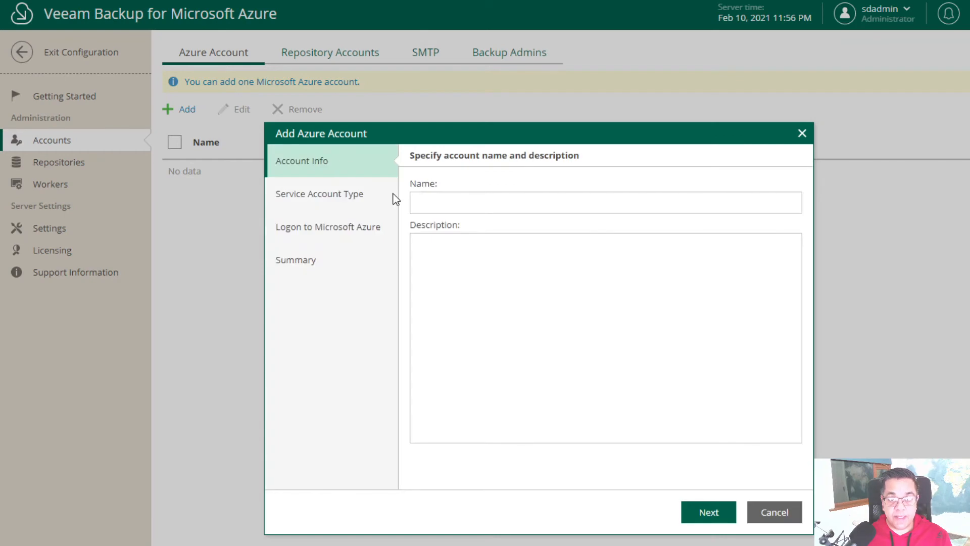
click(440, 200)
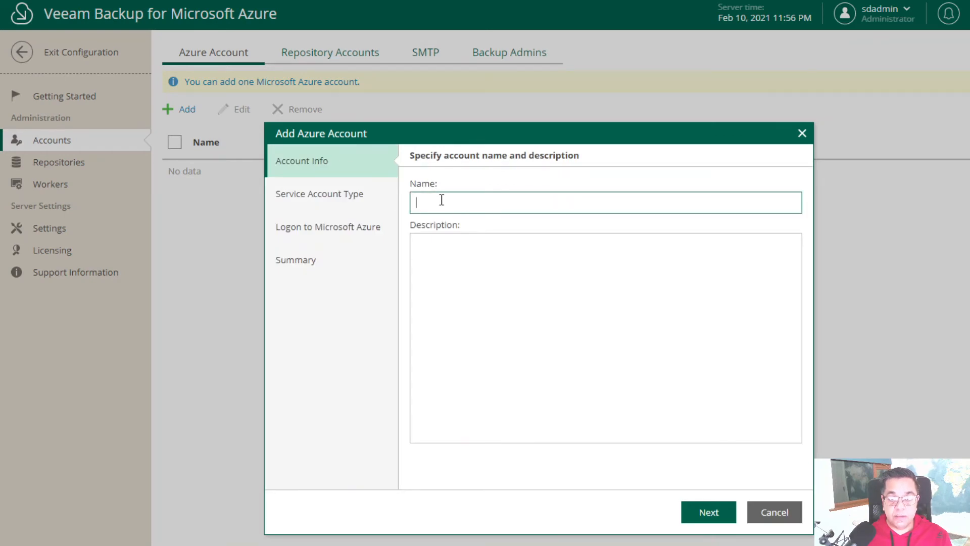
text(S)
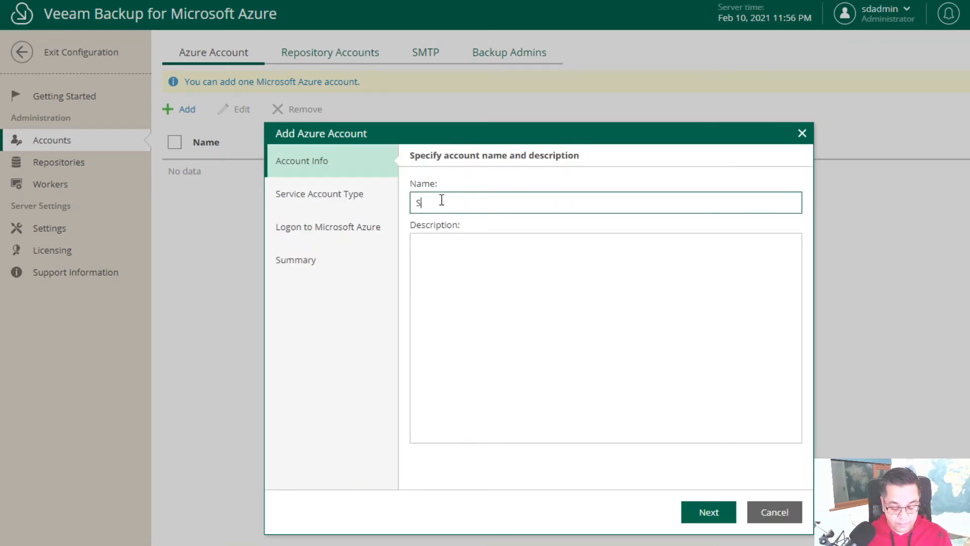
key(BackSpace)
text(I)
text( A)
text(m a G)
text(eek)
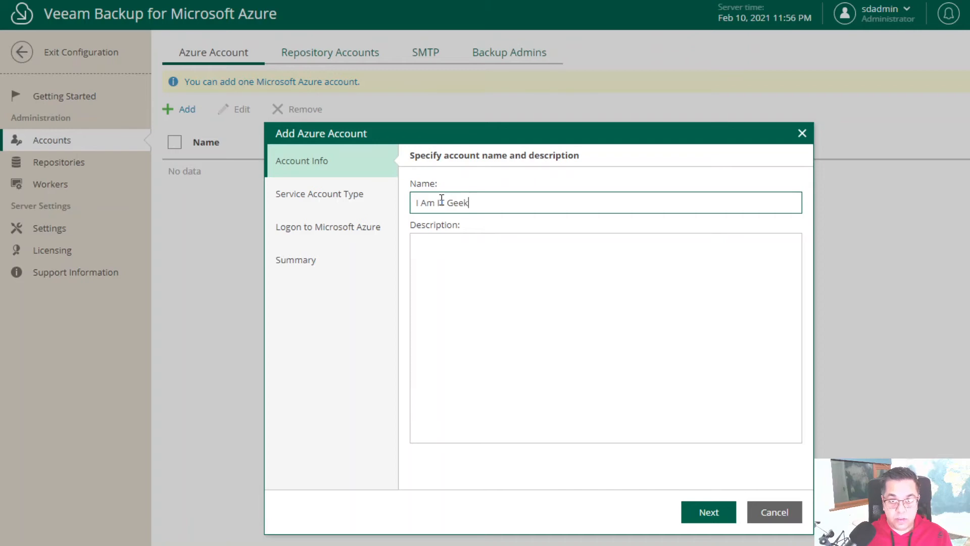
click(708, 512)
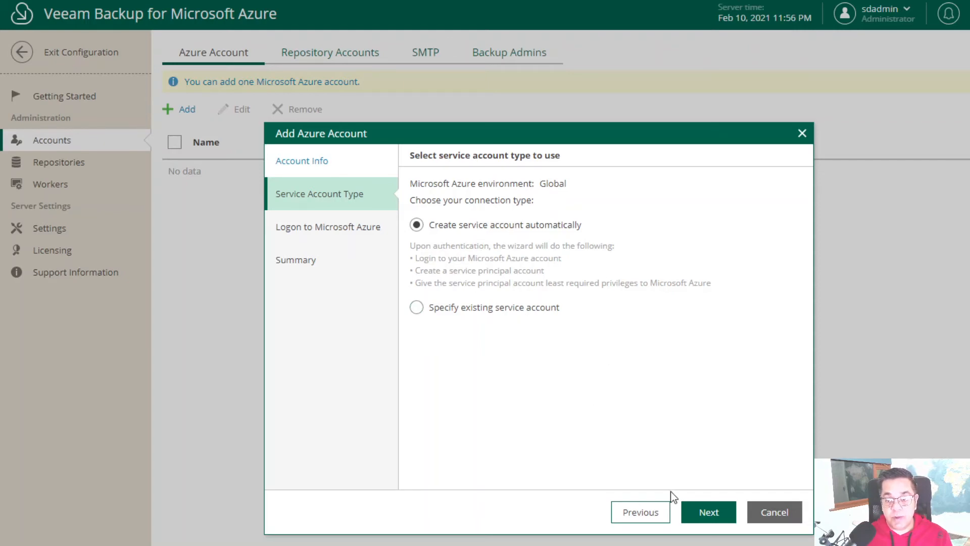
click(710, 512)
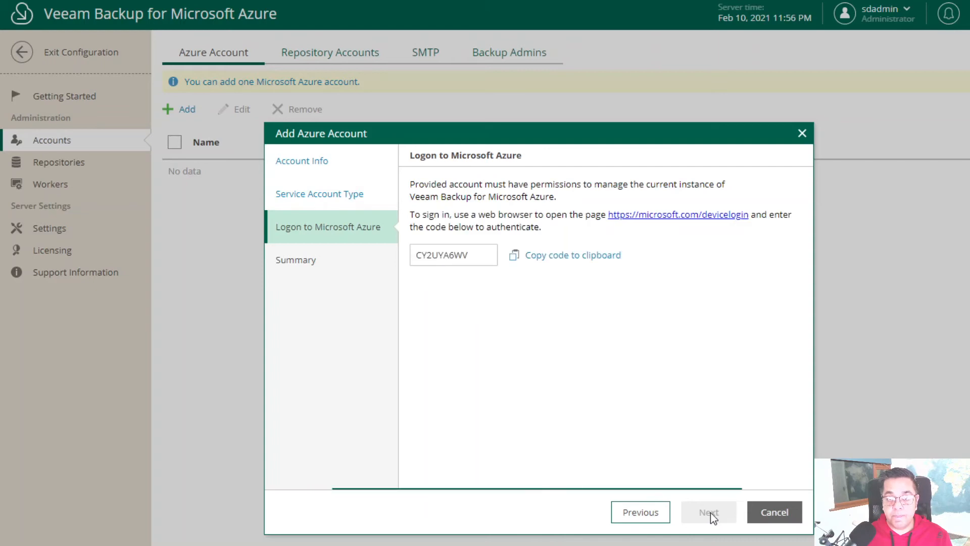
- Copy the device sign-in code, authenticate with Microsoft, and continue to the application group step
click(557, 256)
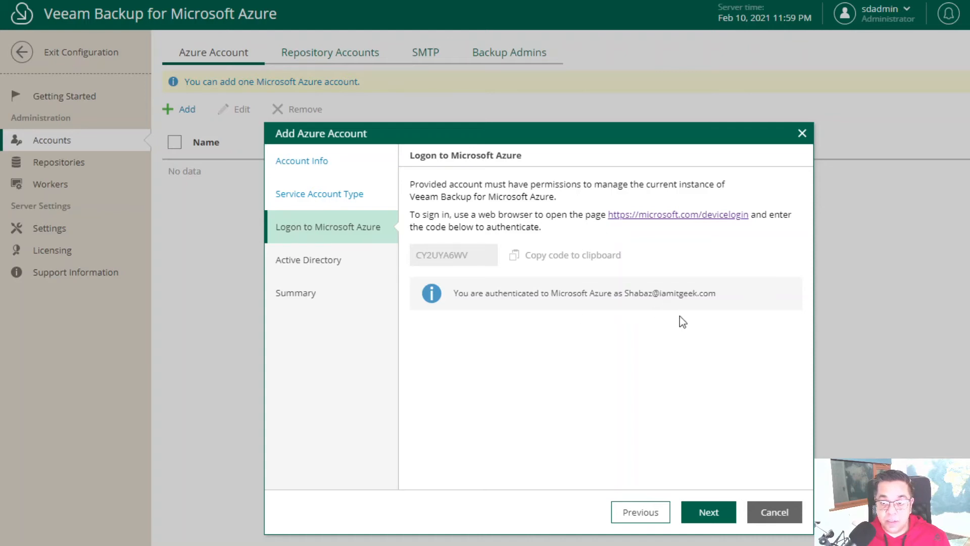
click(714, 512)
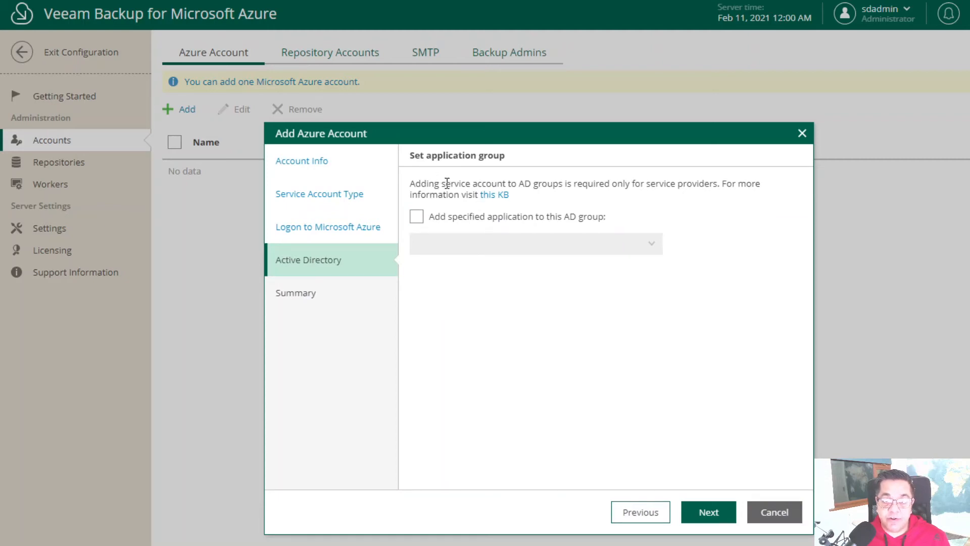
- Link the application to the AAD DC Administrators group and finish adding the I Am IT Geek account
click(417, 219)
click(658, 250)
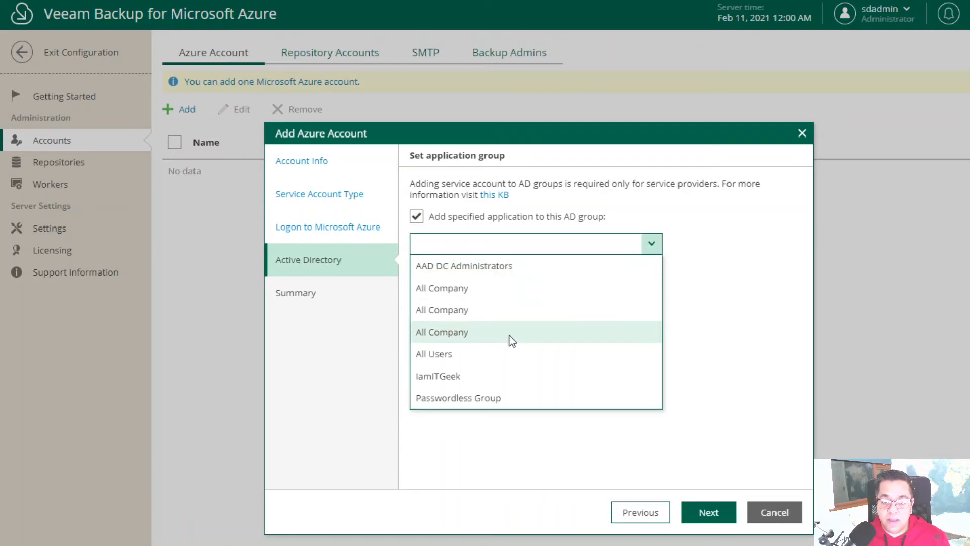
click(478, 274)
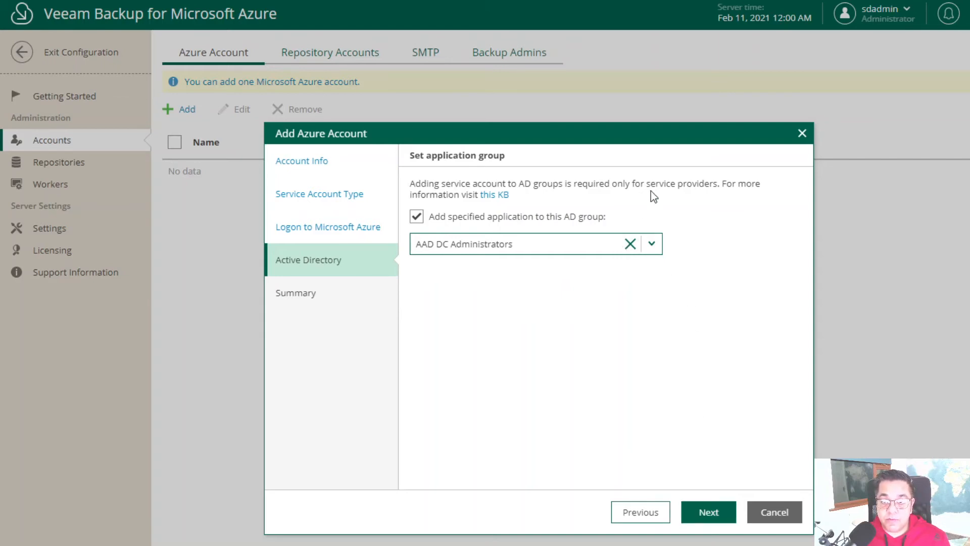
click(707, 516)
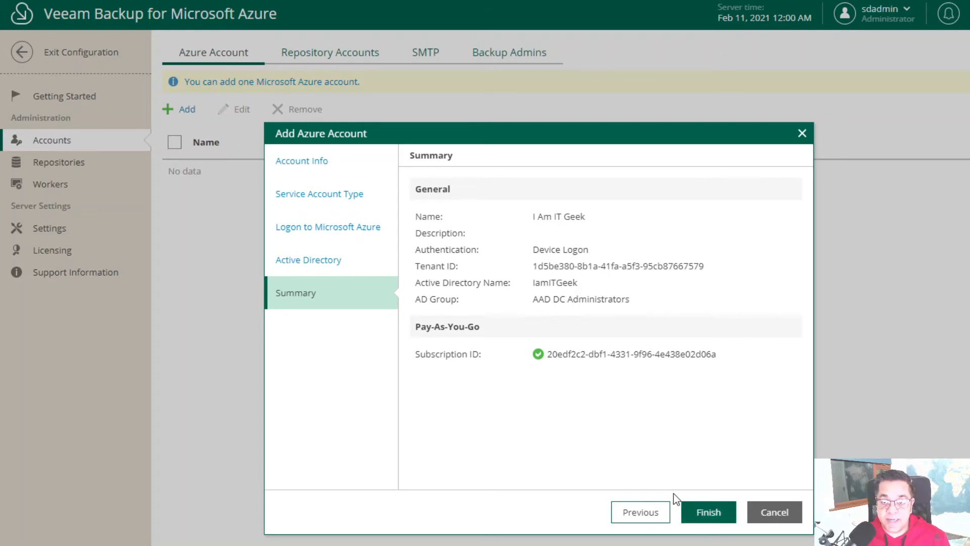
click(713, 514)
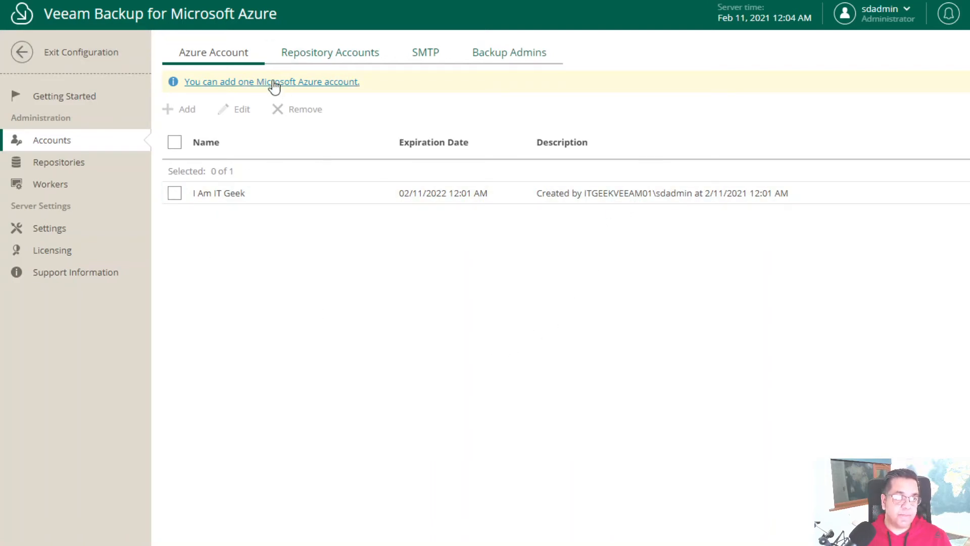
- Review the Repository Accounts, SMTP and Backup Admins settings, then go to the empty Repositories list
click(297, 65)
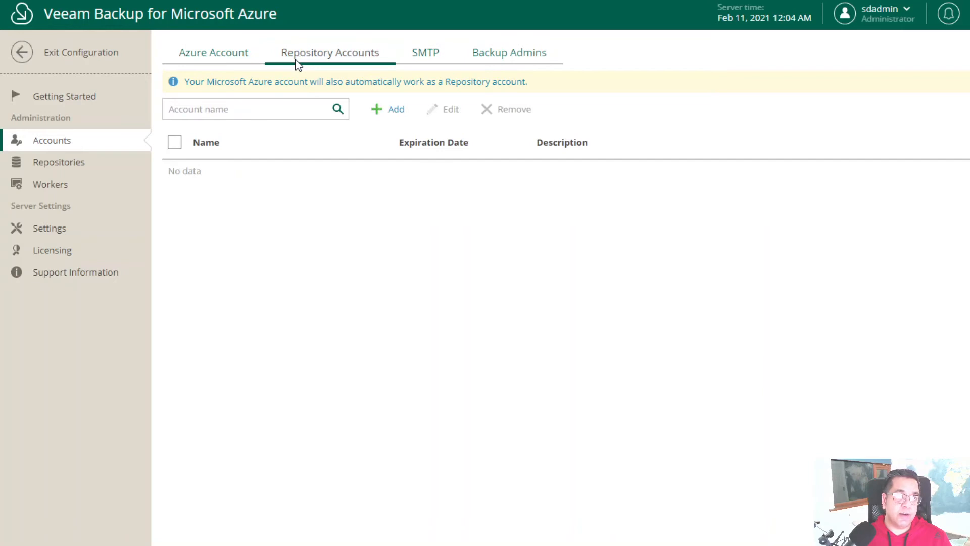
click(430, 53)
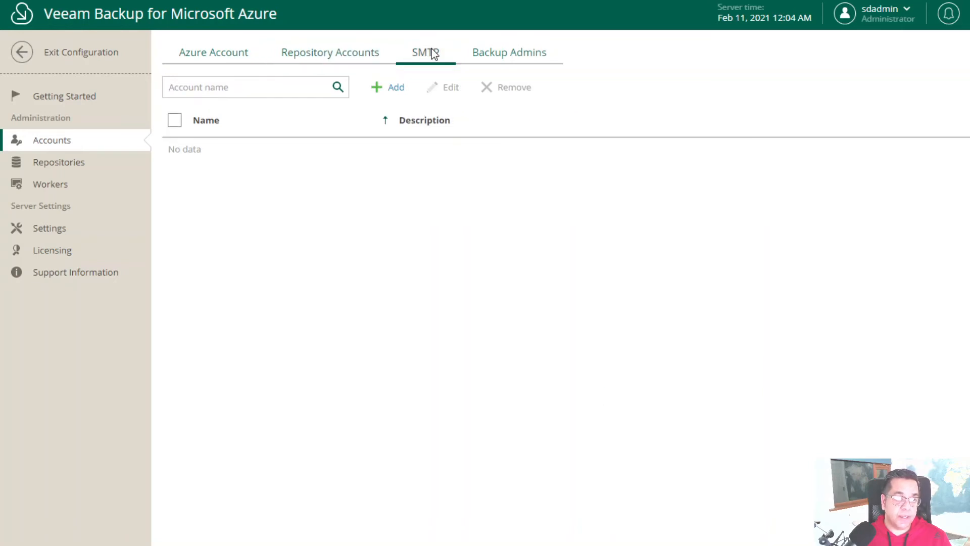
click(506, 53)
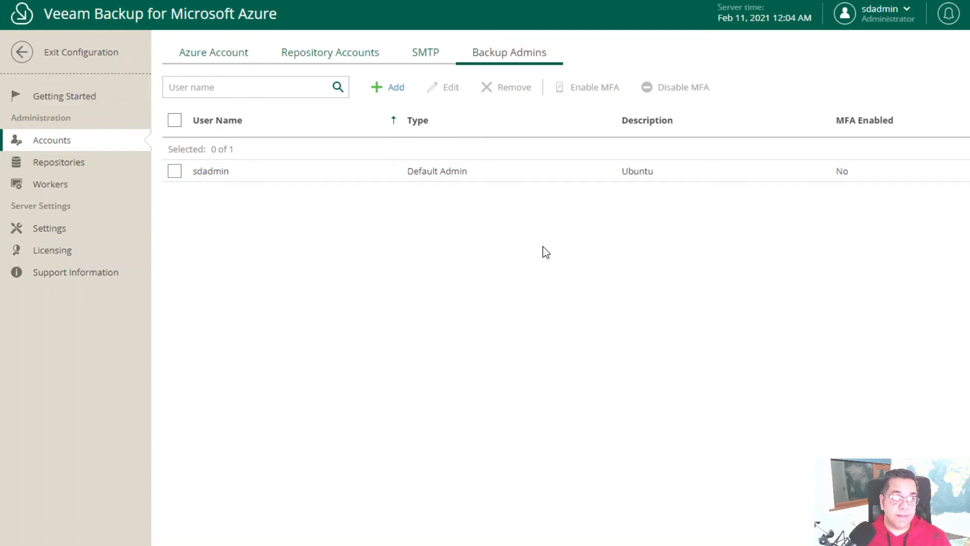
click(197, 61)
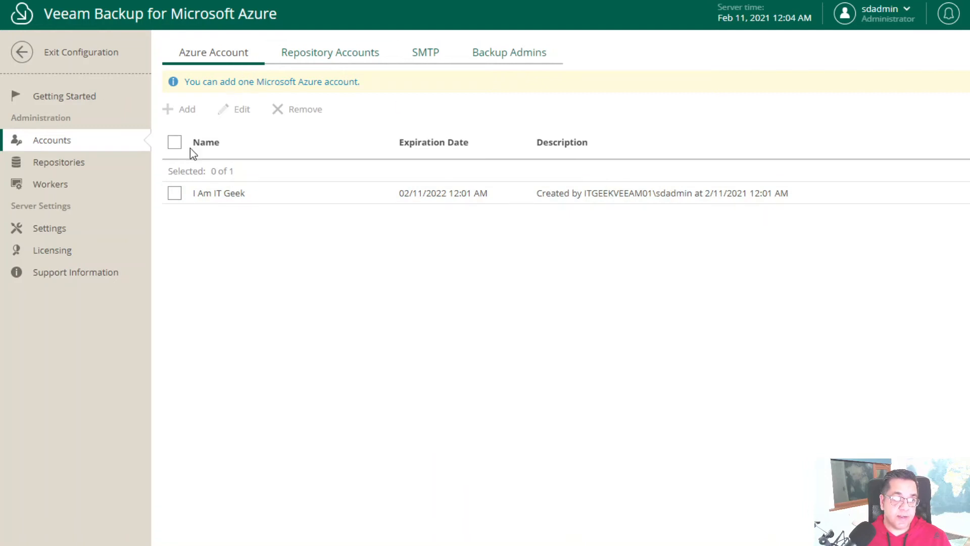
click(91, 171)
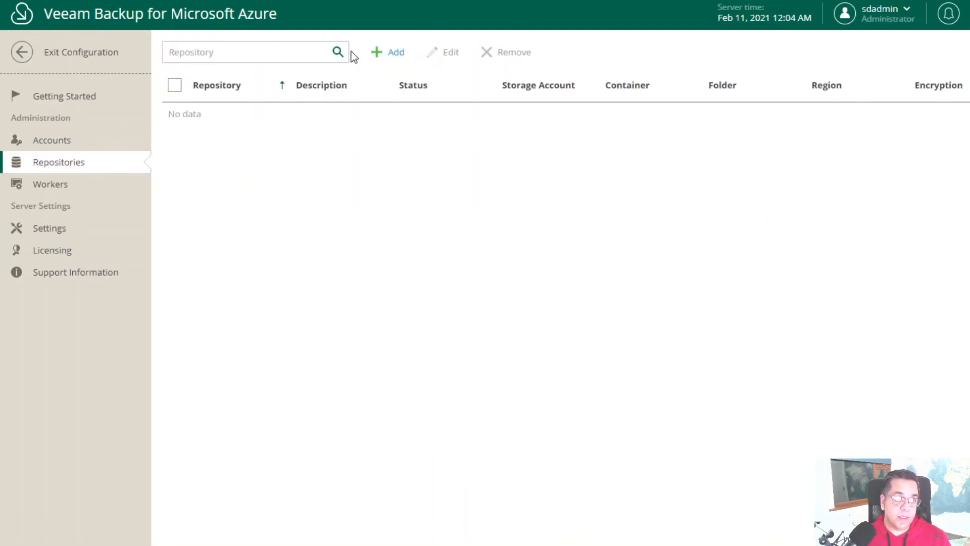
- Start a new repository named Repo01
click(397, 58)
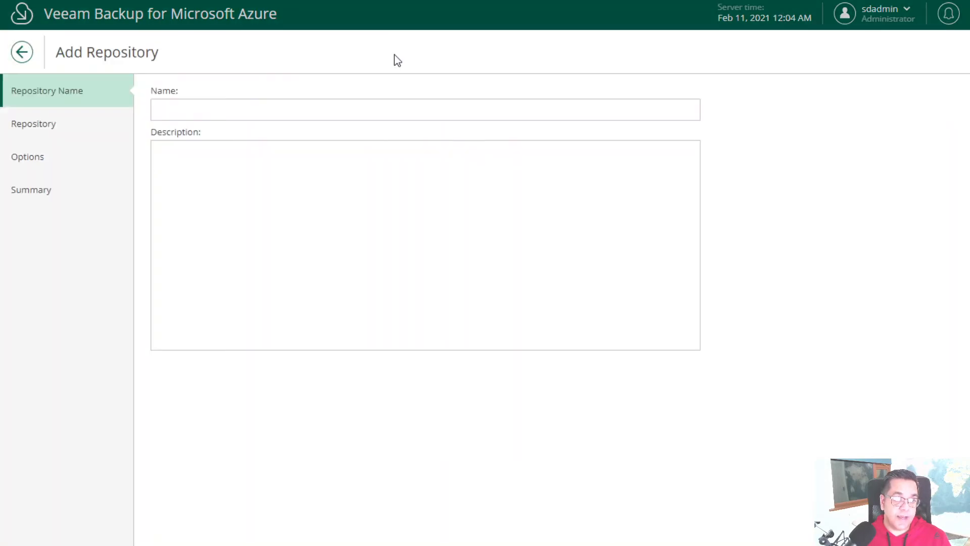
click(270, 102)
text(Repo01)
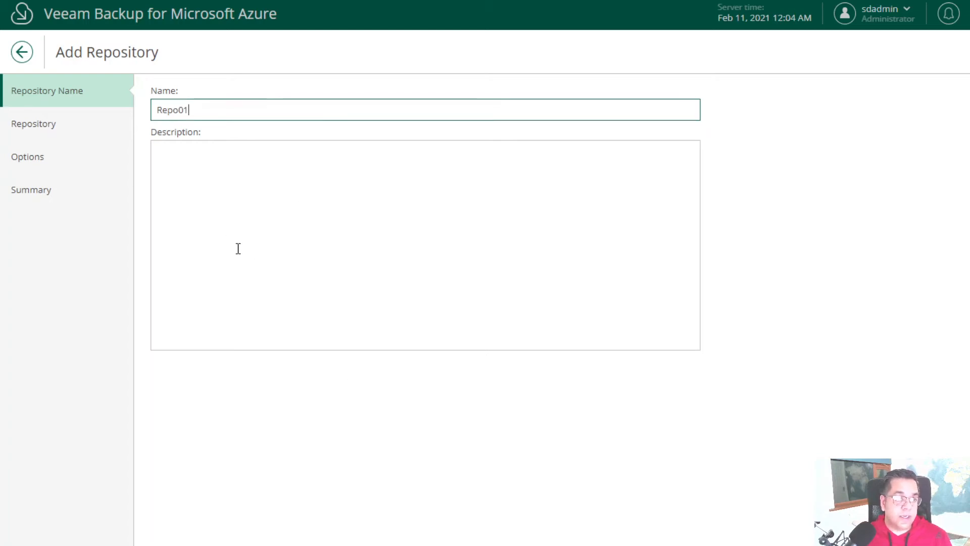
key(Return)
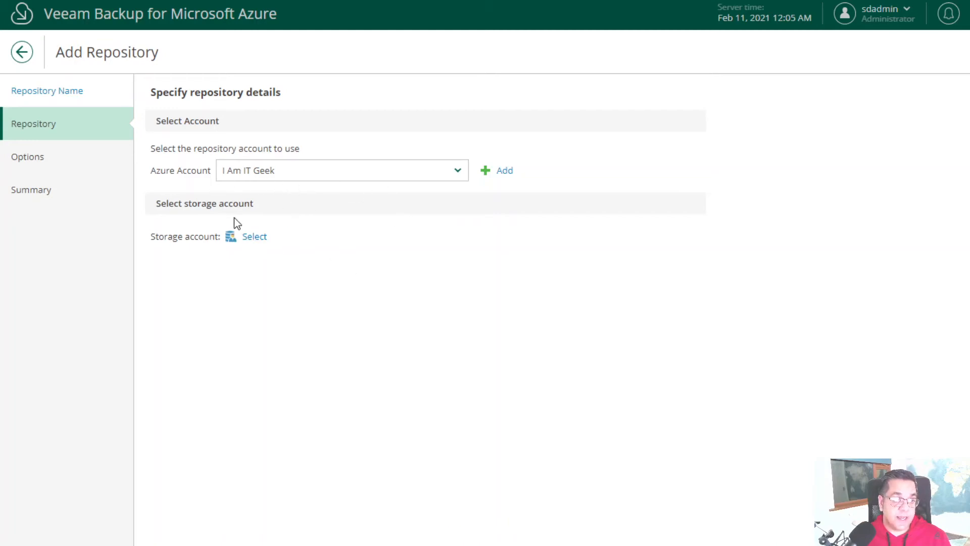
- Place it in the UK South storage account with new folder 'Repo1 data' in container vss-agent-windows
click(252, 244)
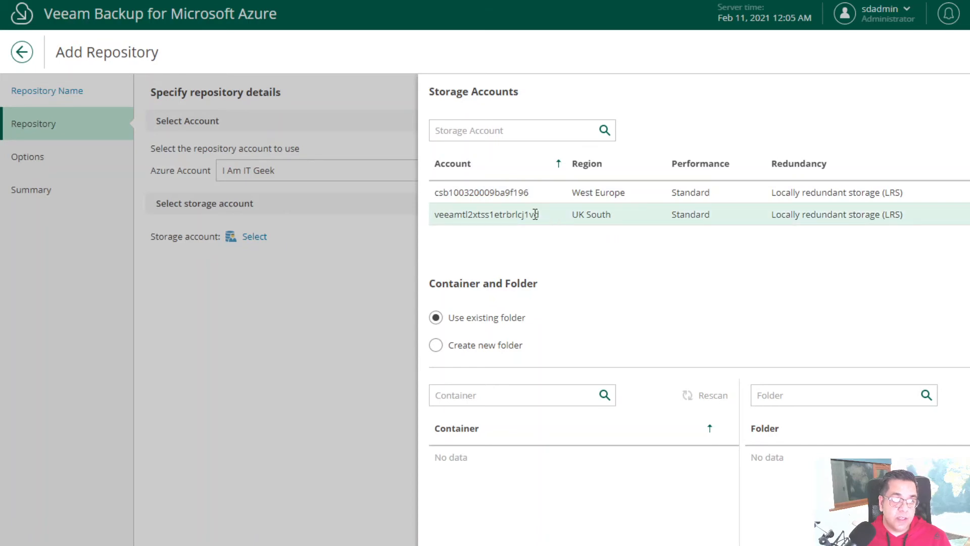
click(442, 350)
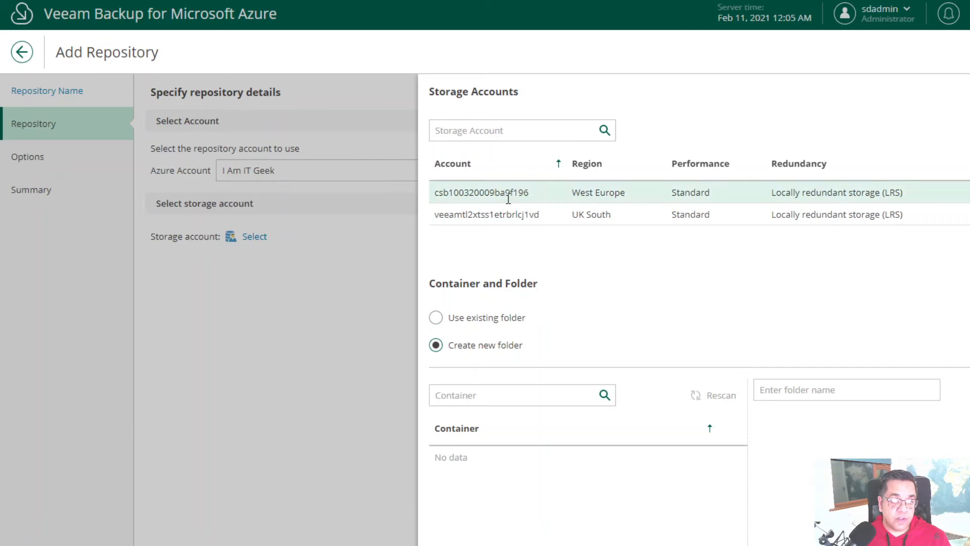
click(536, 211)
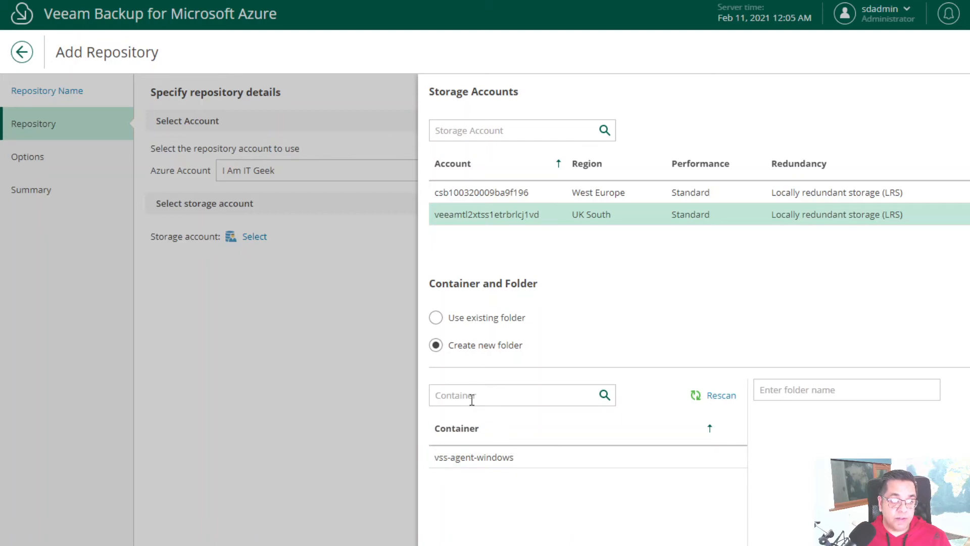
click(797, 393)
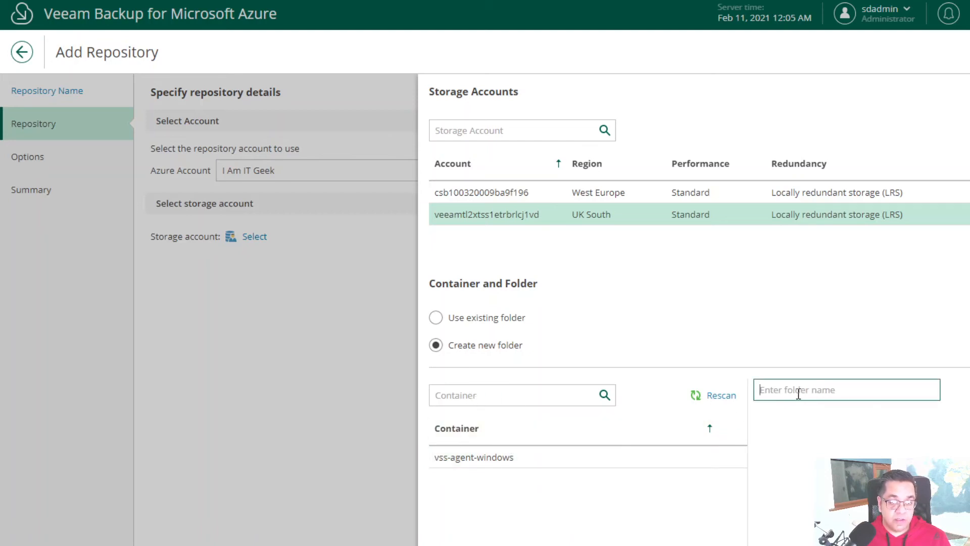
text(Repo1)
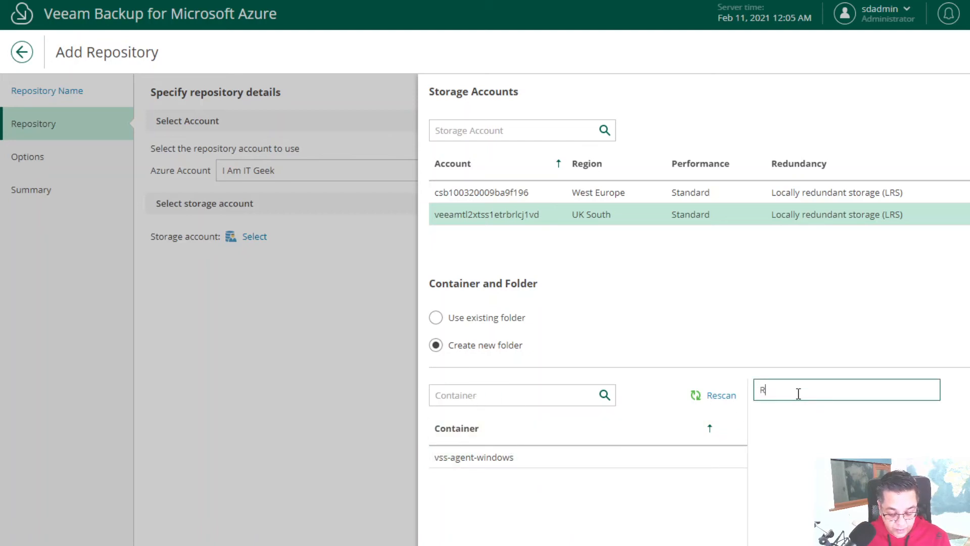
text( data)
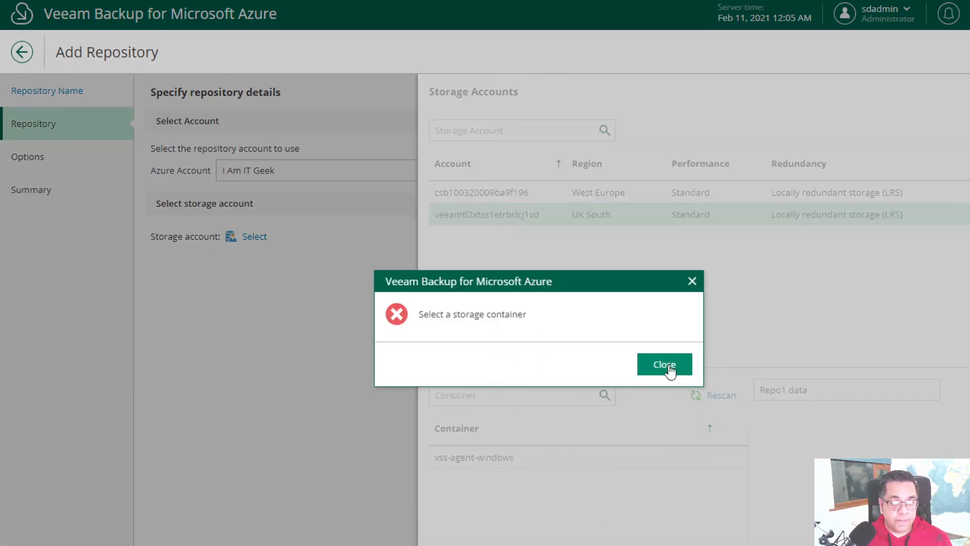
click(667, 364)
click(513, 457)
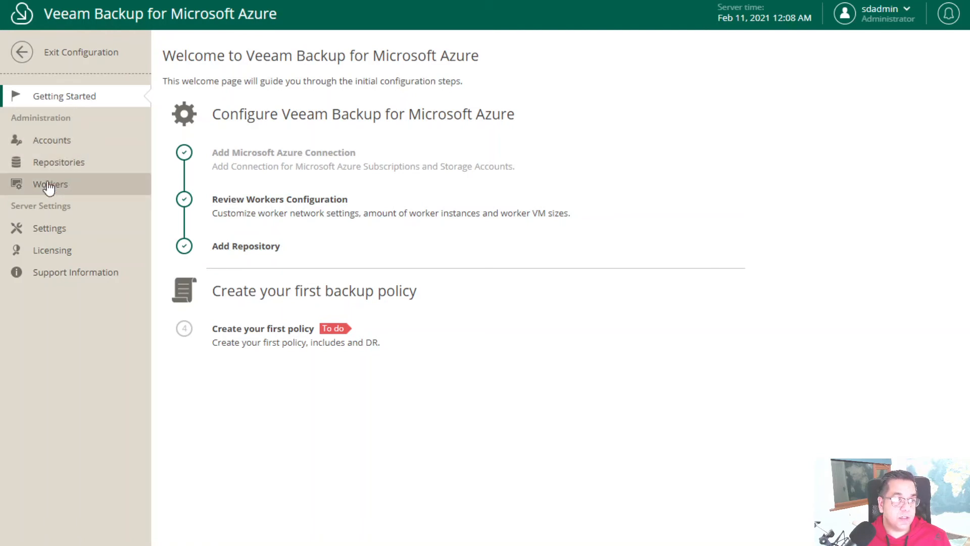
click(53, 230)
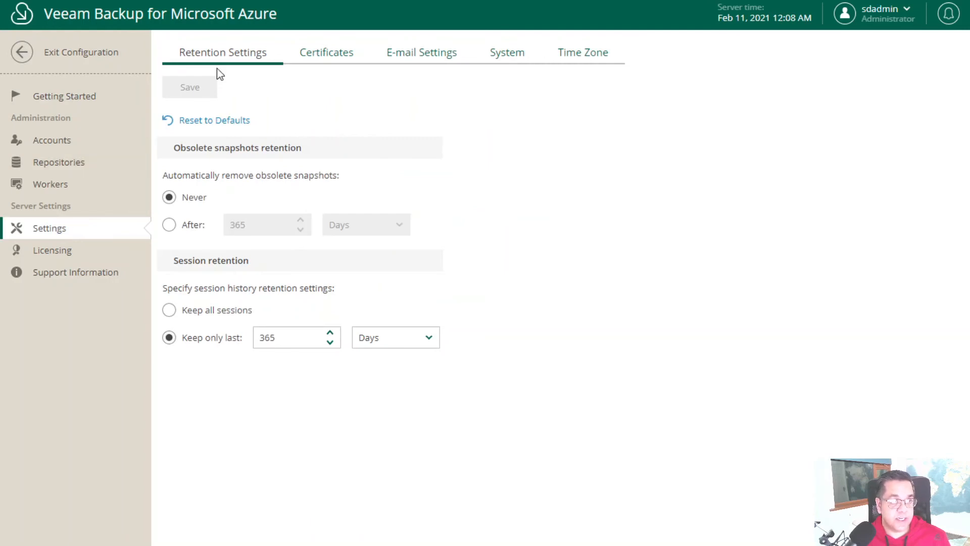
click(396, 56)
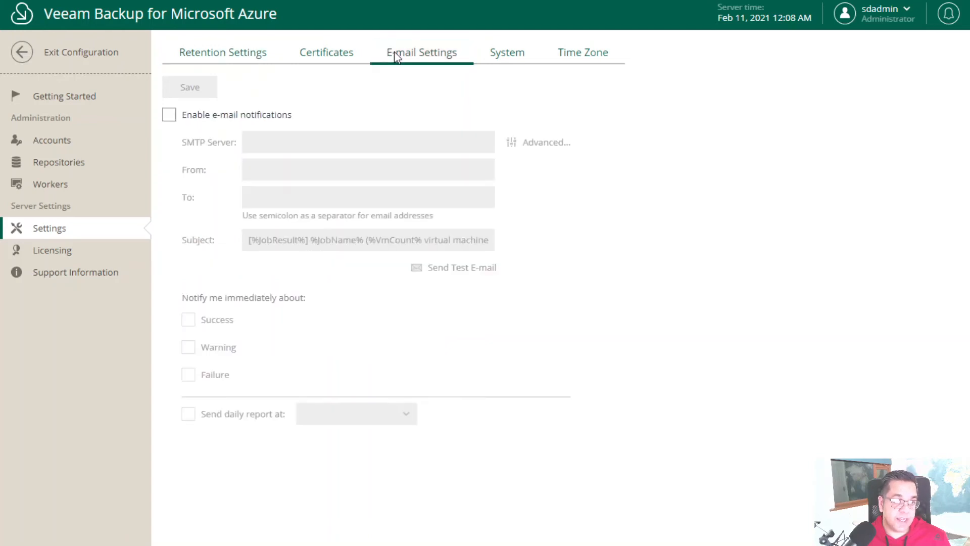
click(511, 55)
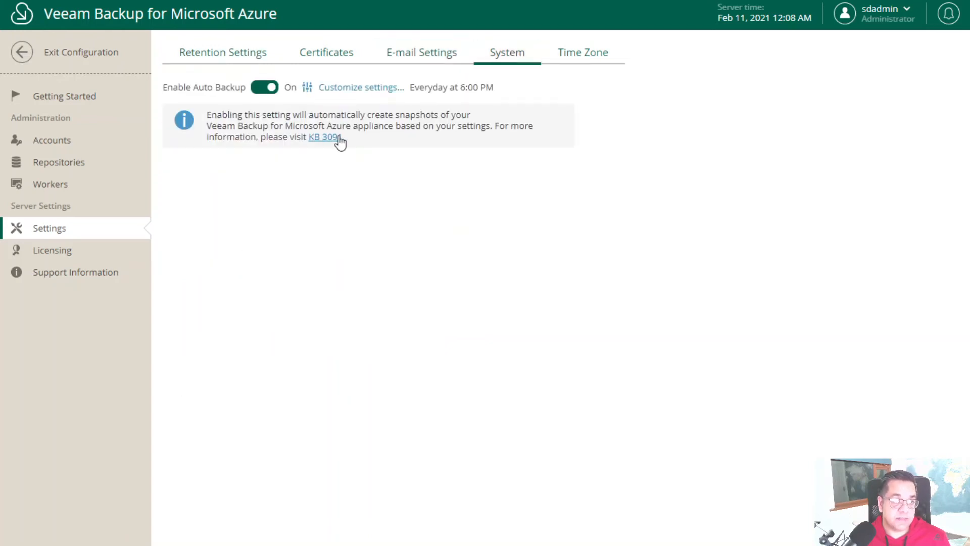
click(581, 56)
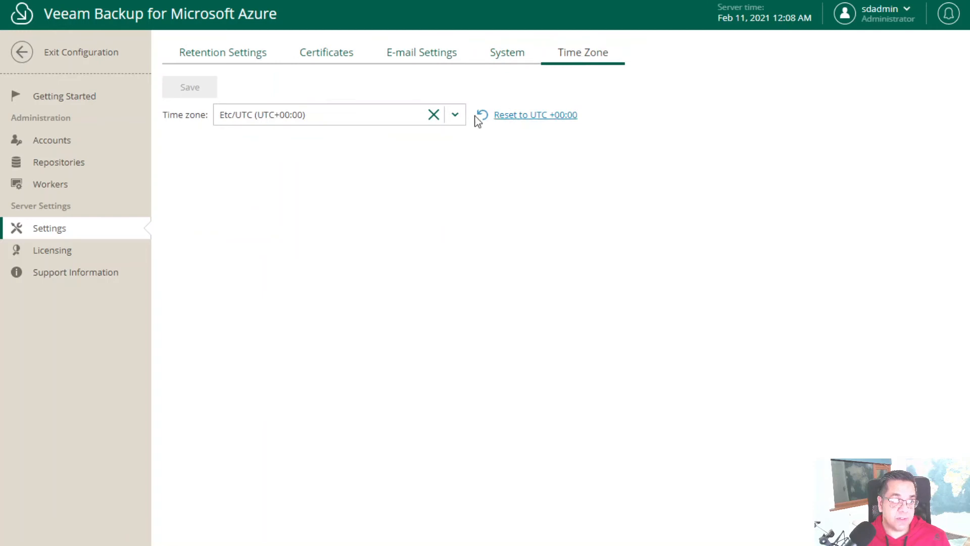
click(195, 56)
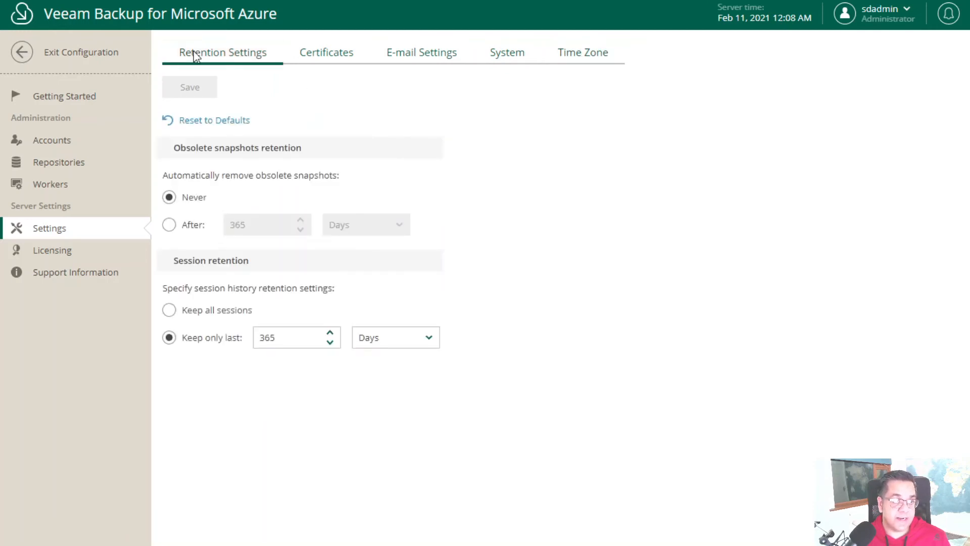
click(71, 251)
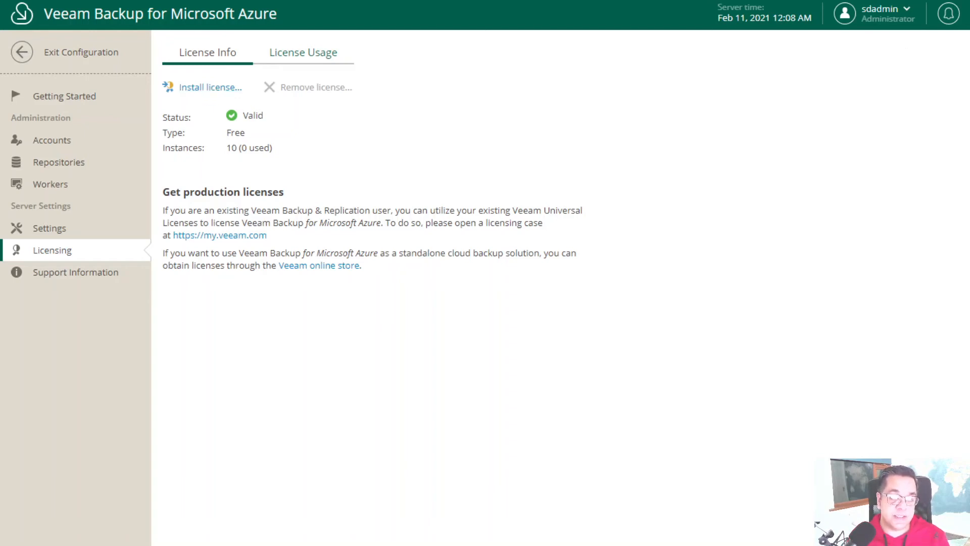
click(64, 96)
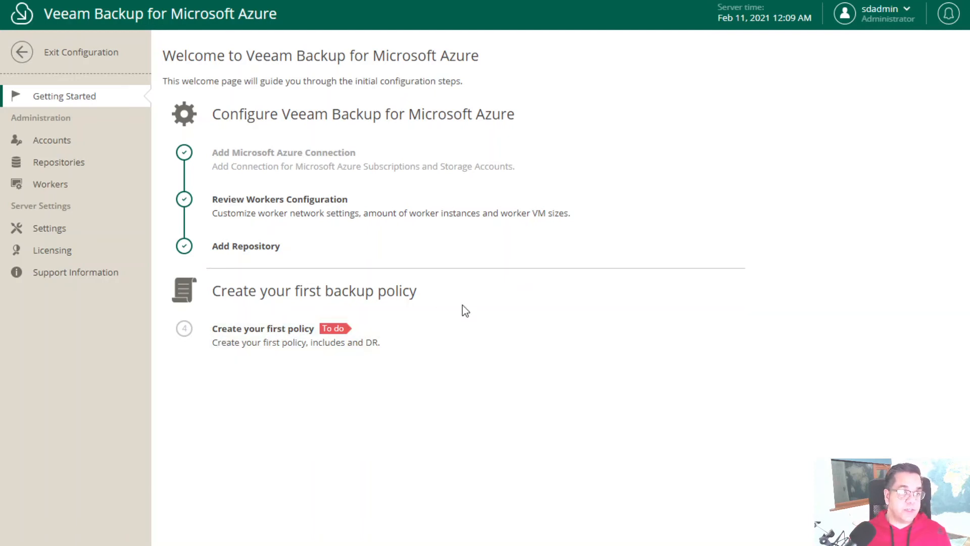
- Create a new backup policy named 'I Am IT Geek Backup Policy' and continue to Sources
click(279, 334)
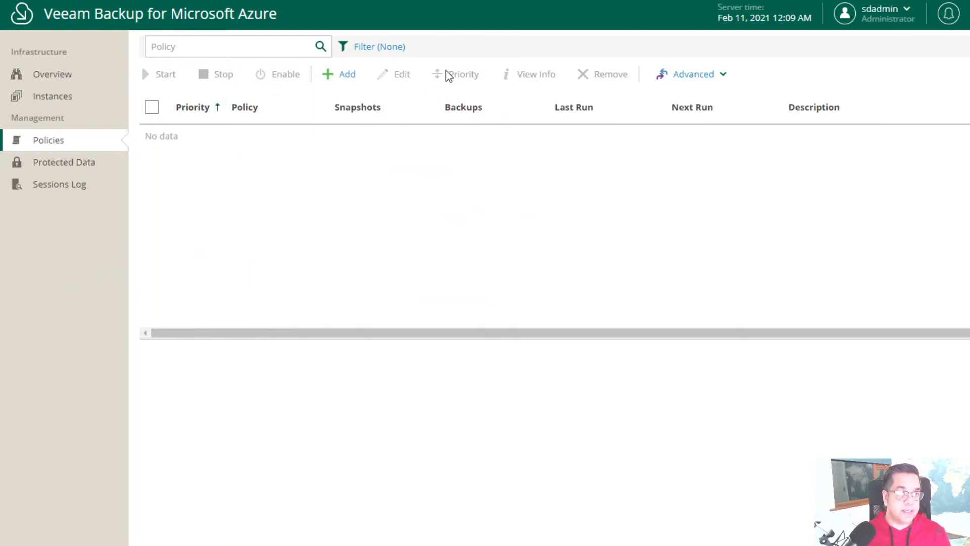
click(344, 77)
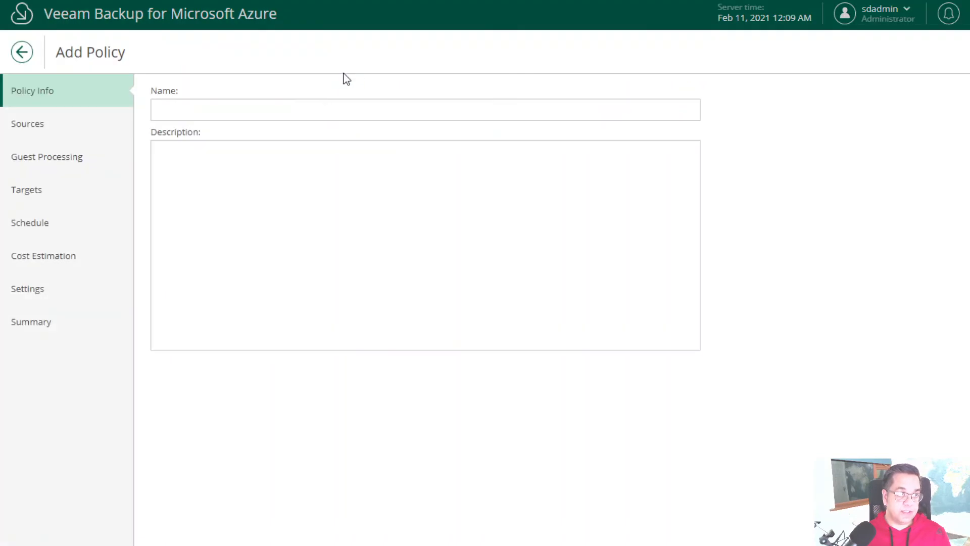
click(282, 111)
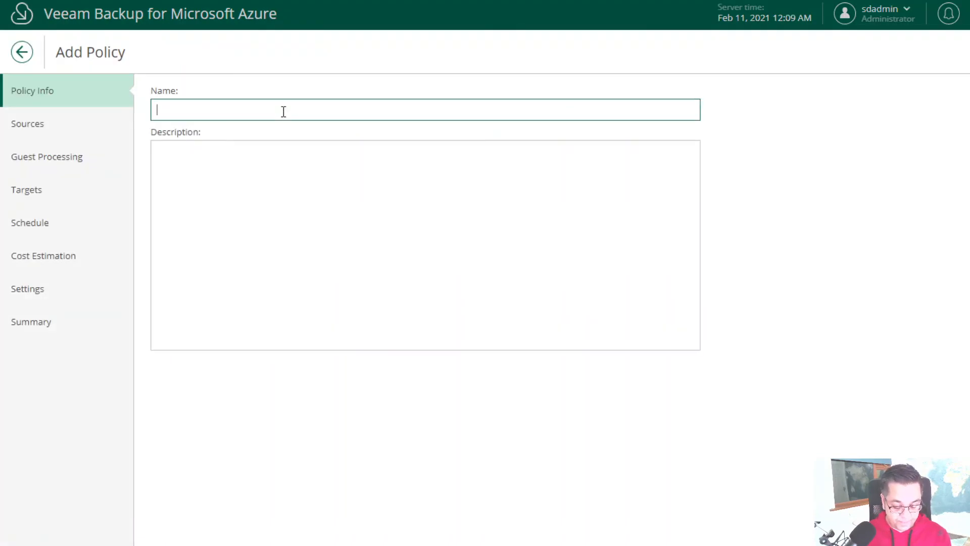
text(I Am IT Geek)
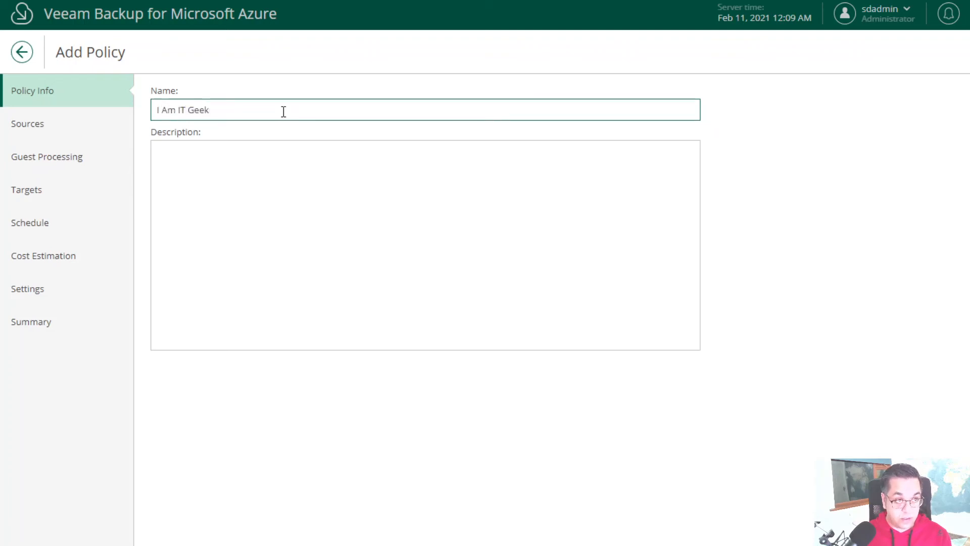
text( Backup Pol)
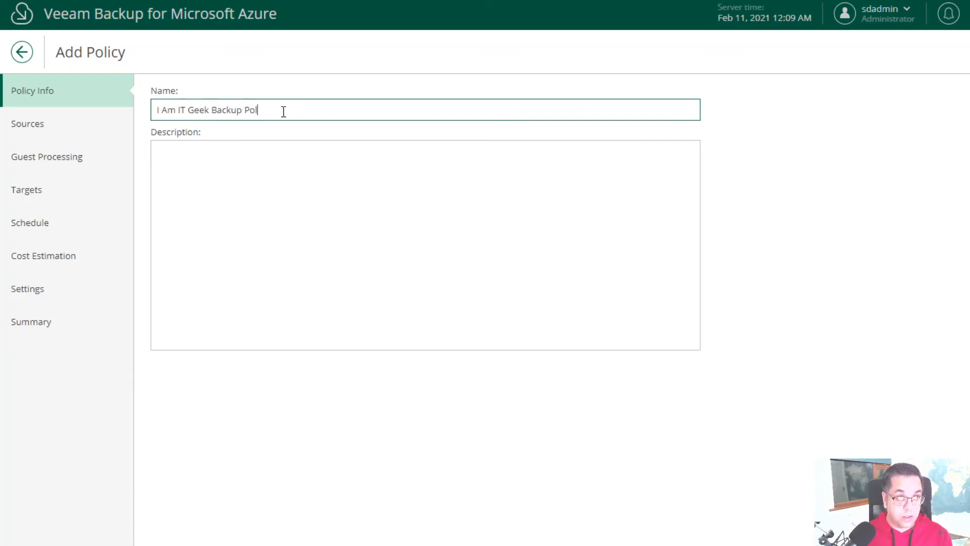
text(icy)
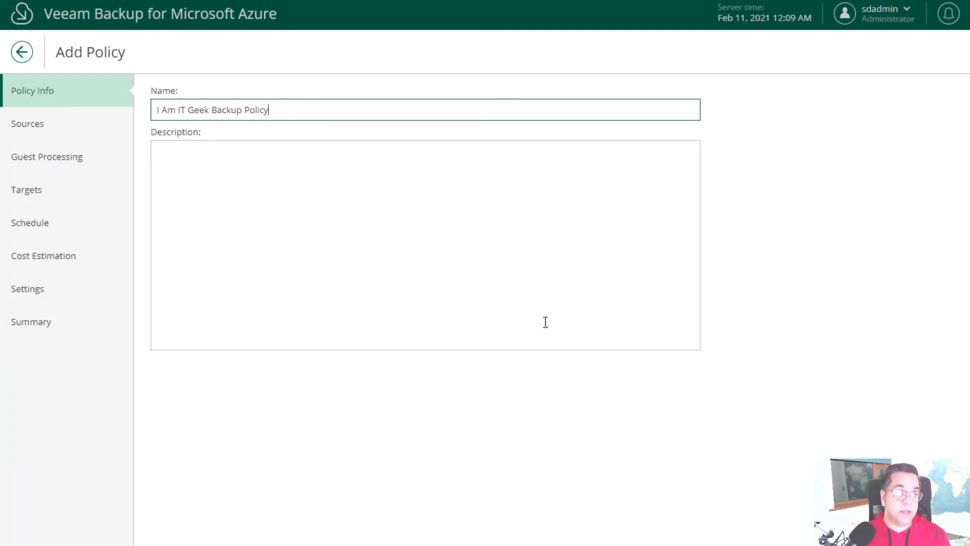
key(Return)
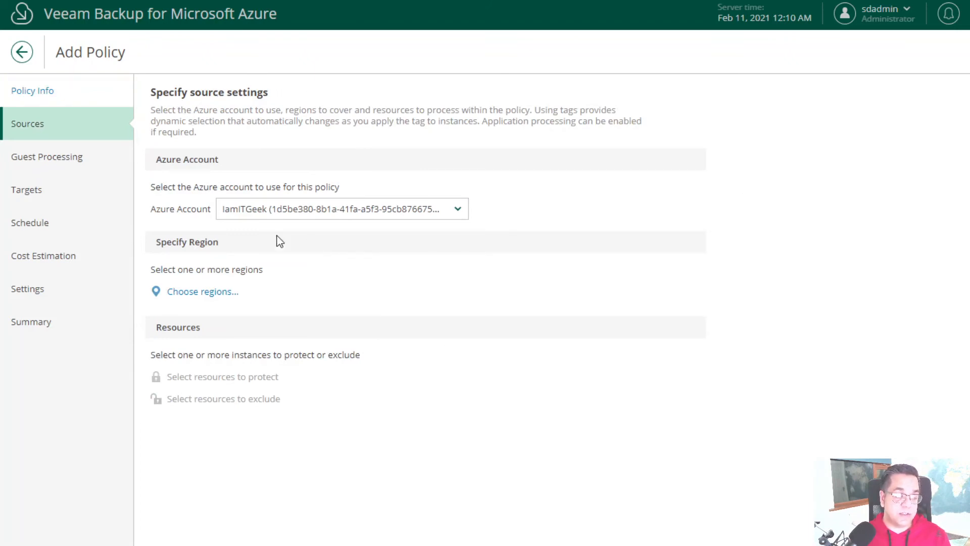
- Add UK South as the policy's only selected region
click(213, 293)
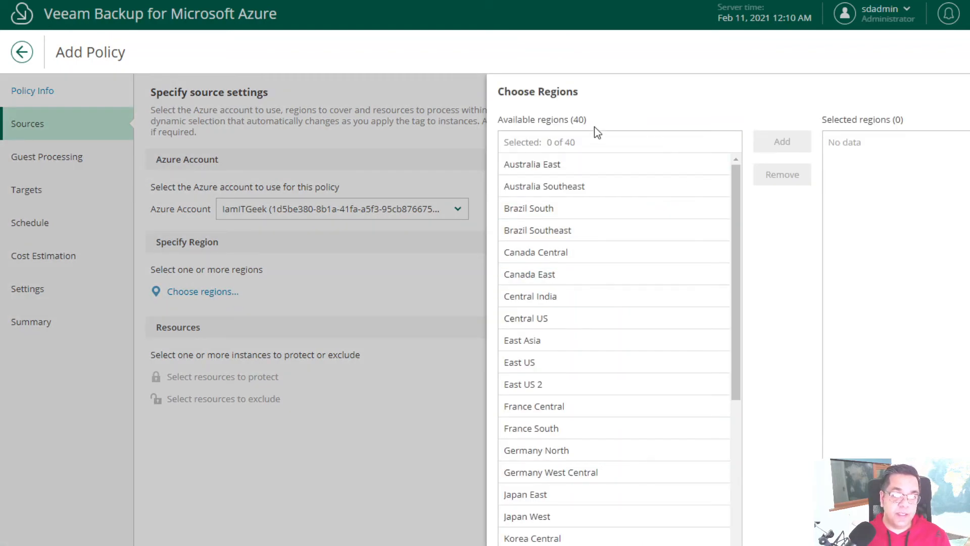
scroll(567, 302, down, 7)
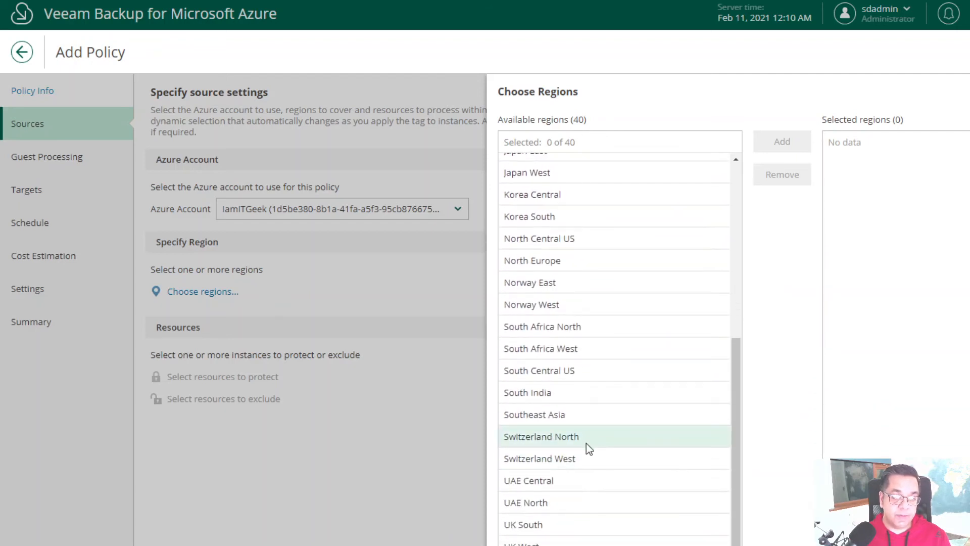
click(530, 526)
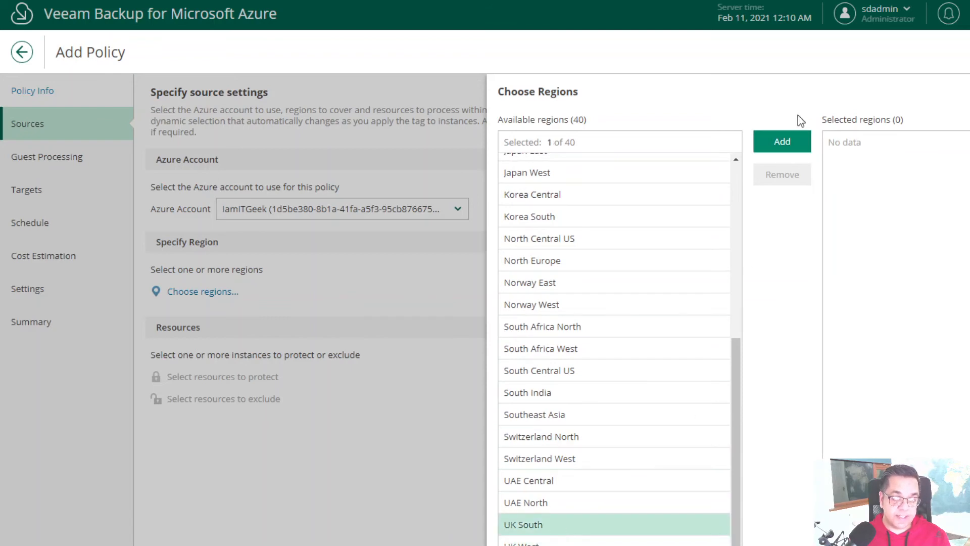
click(781, 141)
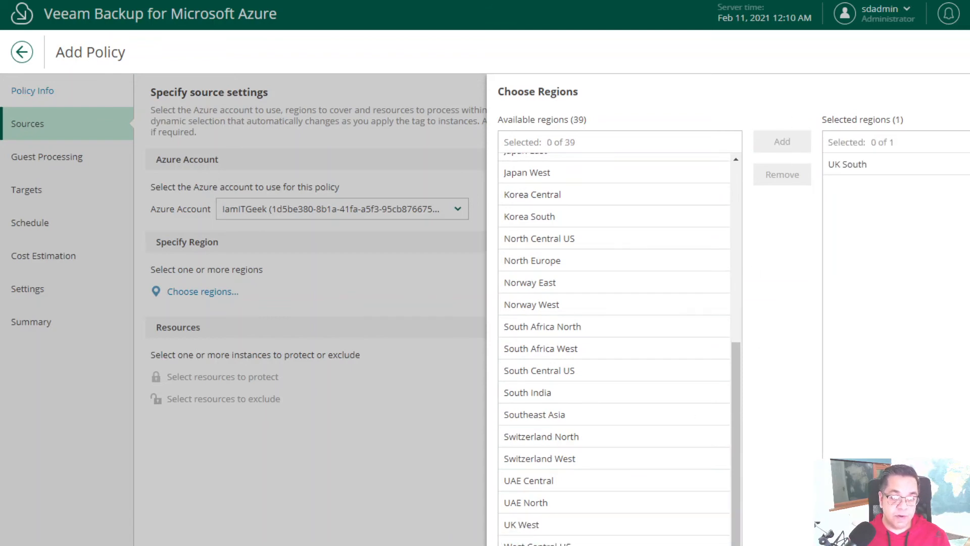
click(694, 544)
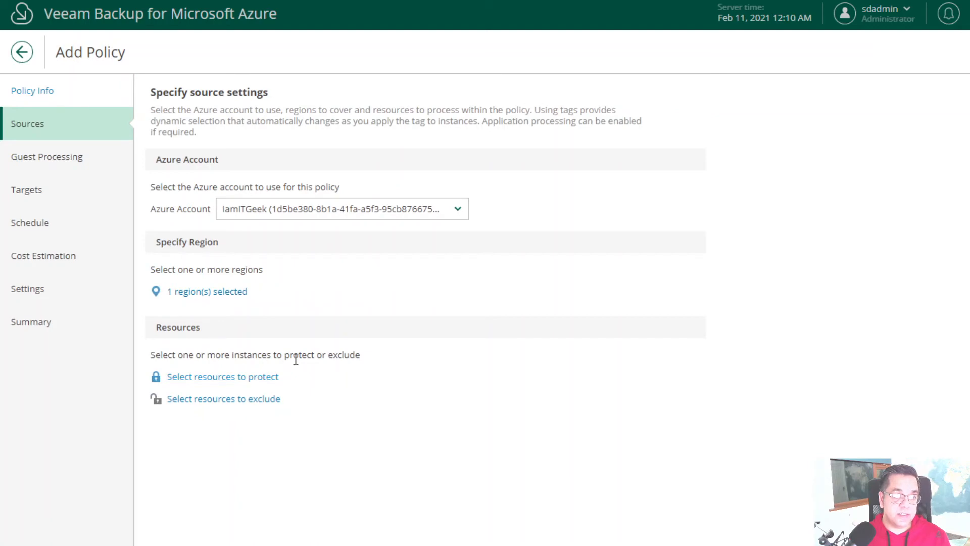
click(216, 380)
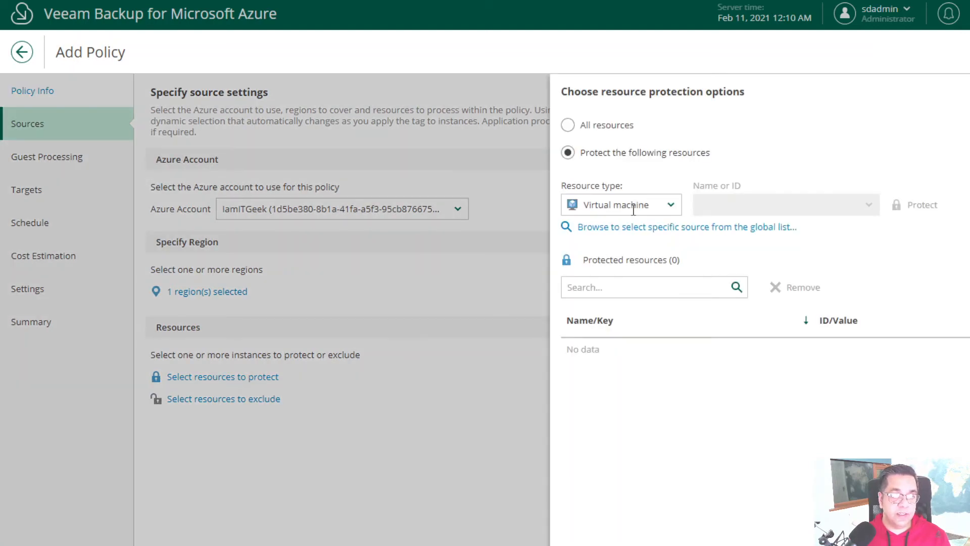
- Add the virtual machine TestVM01 to the policy's protected resources
click(872, 198)
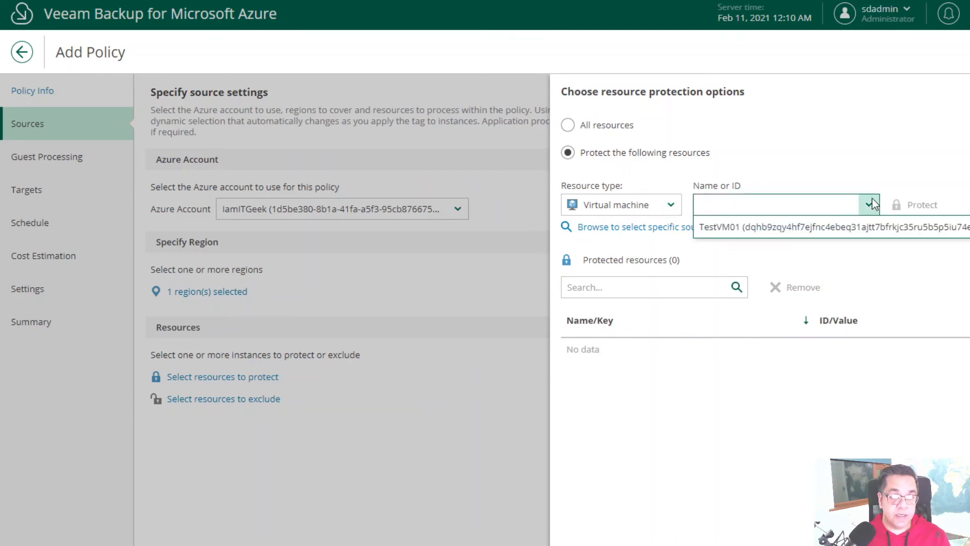
click(725, 227)
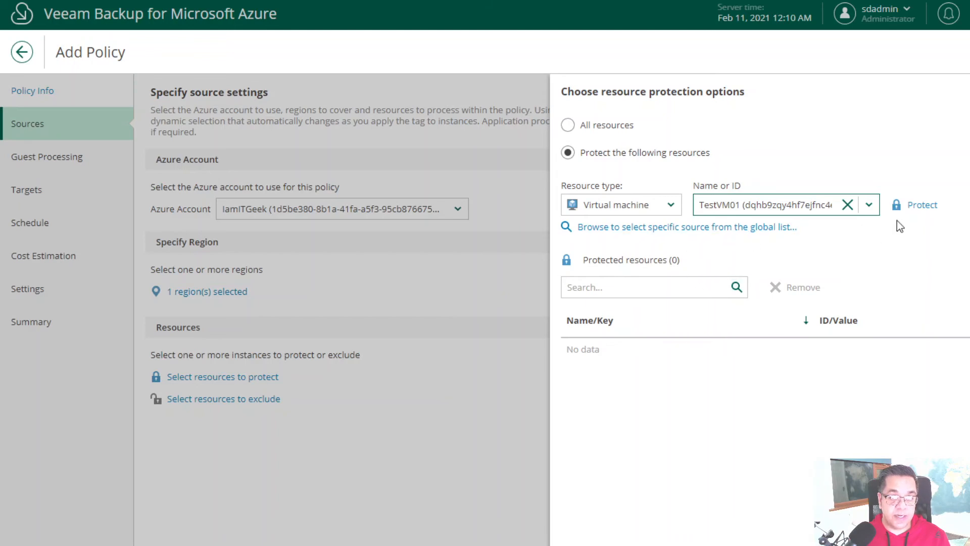
click(923, 206)
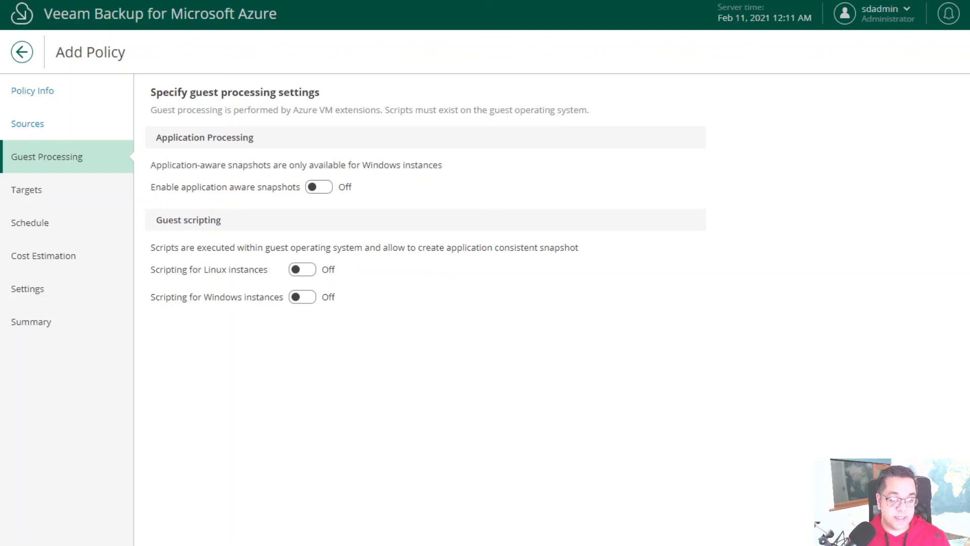
- Advance the policy wizard past Guest Processing to the Targets step
click(884, 530)
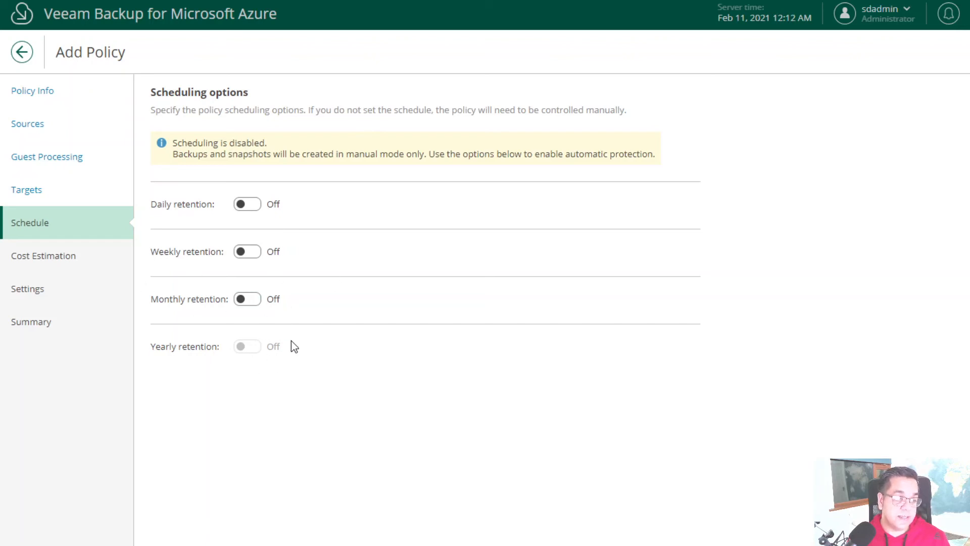
- Enable daily retention with hourly snapshots (24 kept) and check the $4.96 monthly cost estimate
click(248, 204)
click(253, 153)
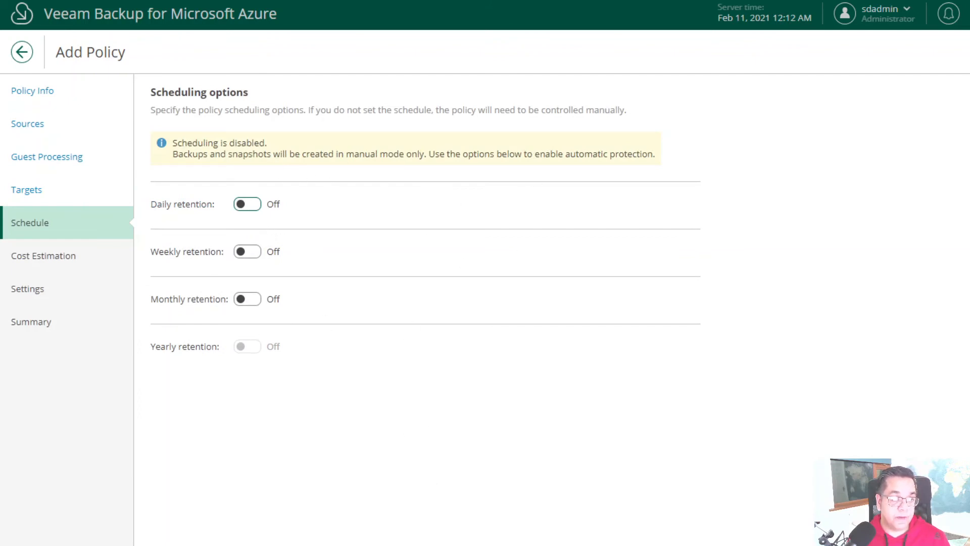
click(43, 256)
click(250, 206)
click(207, 202)
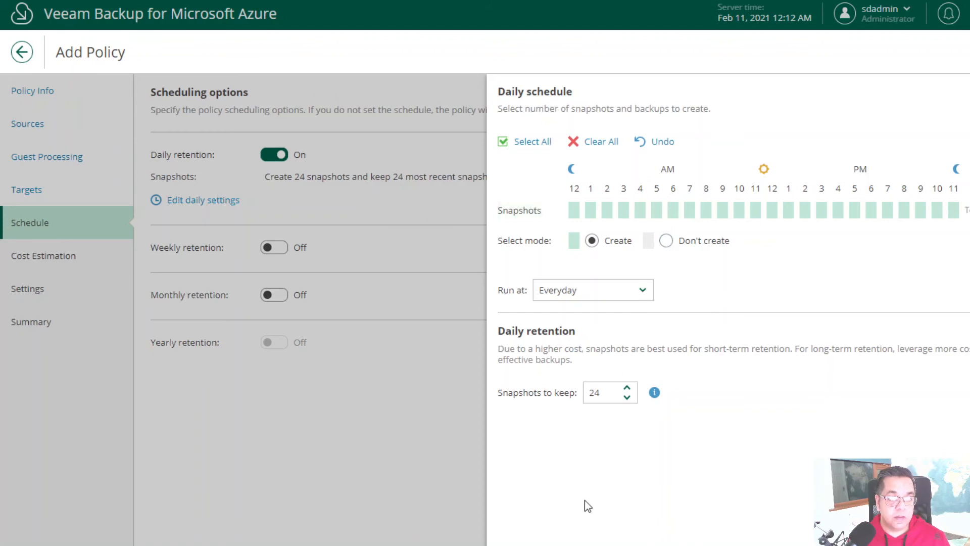
drag(577, 213, 702, 210)
key(Escape)
key(Return)
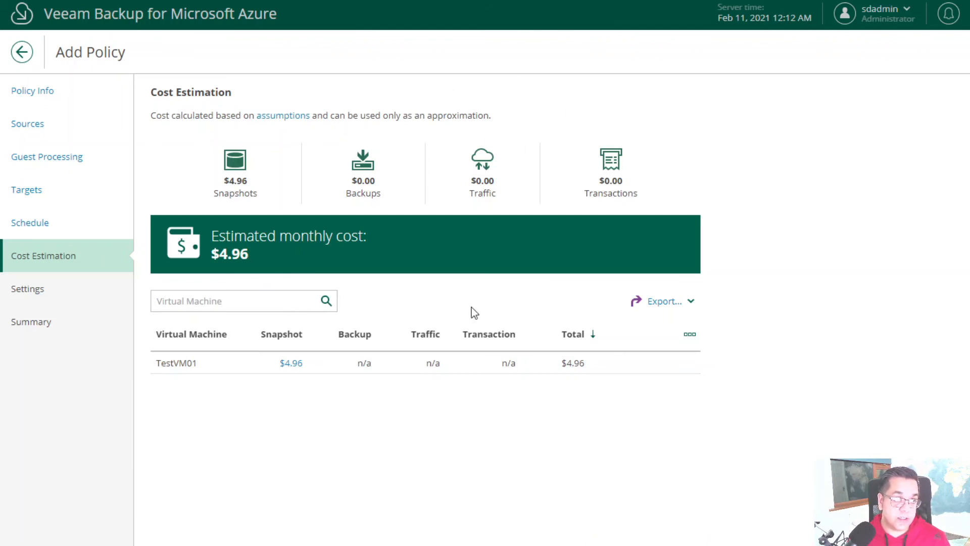
click(475, 544)
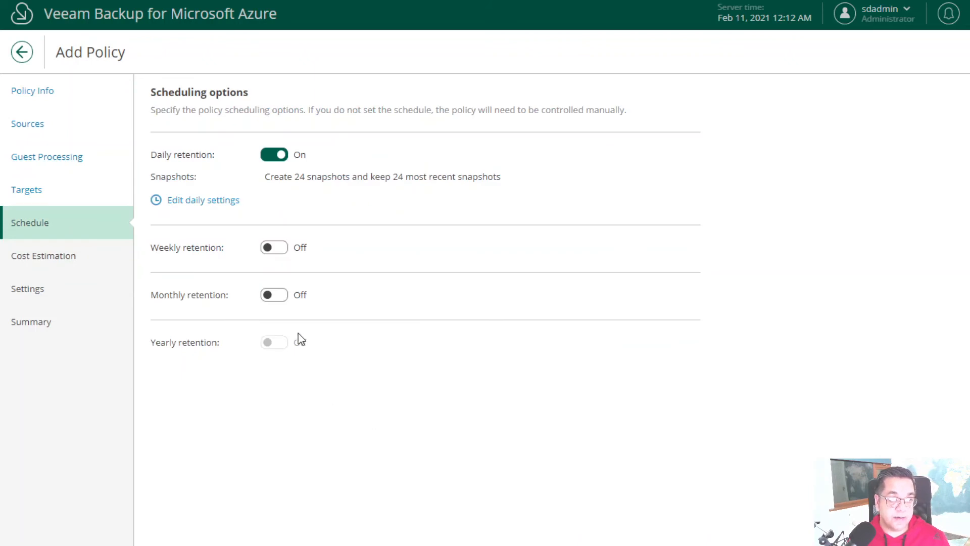
- Enable weekly retention with a snapshot every day, keeping 7 snapshots
click(278, 251)
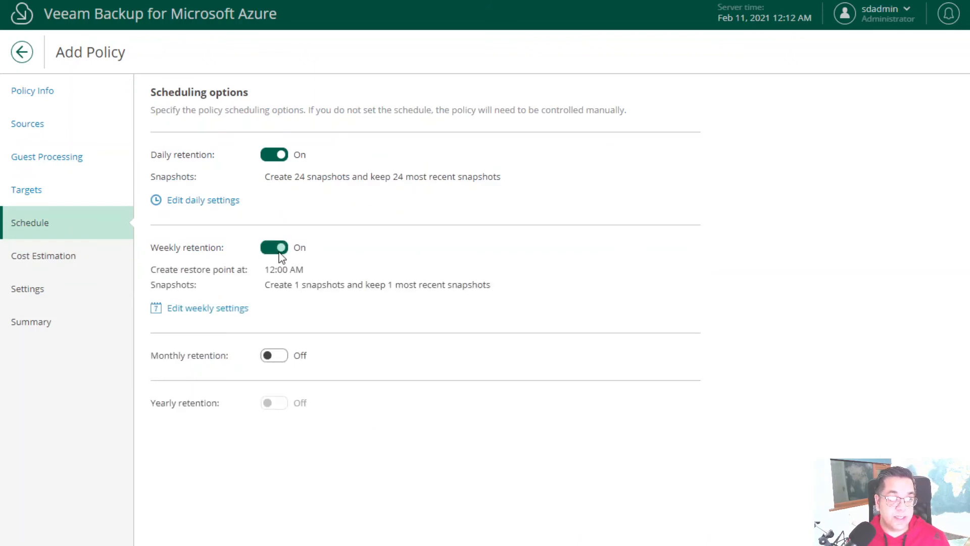
click(232, 309)
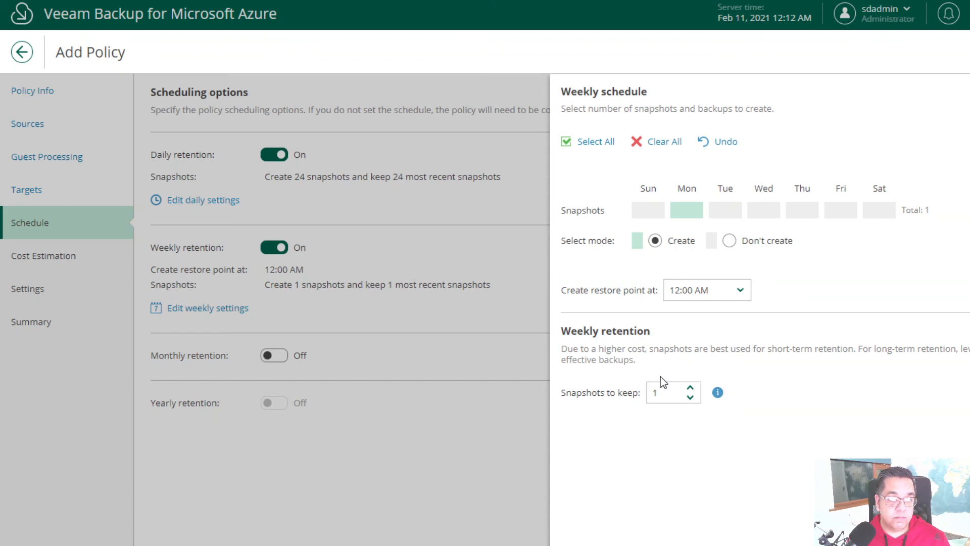
click(696, 397)
click(695, 391)
click(696, 391)
click(696, 391)
click(695, 391)
click(696, 391)
click(695, 391)
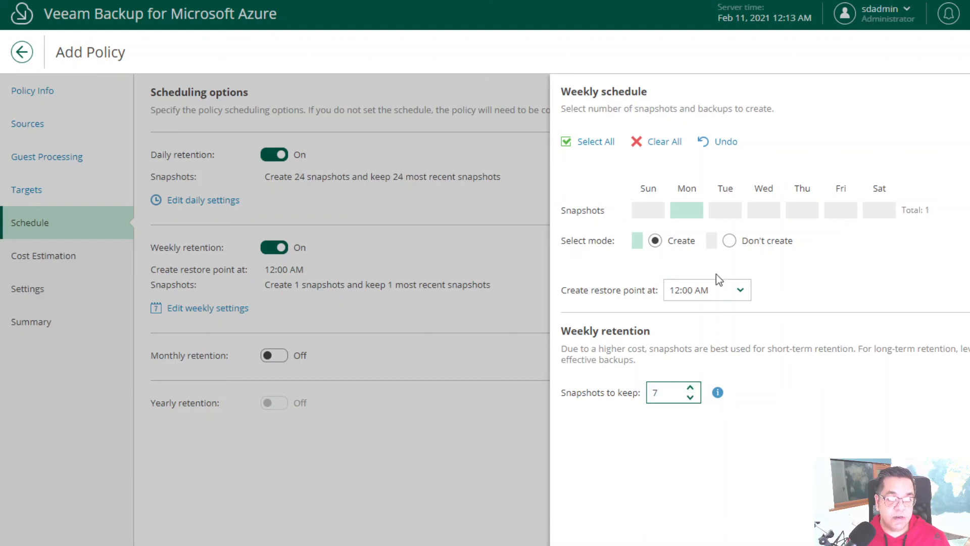
click(589, 144)
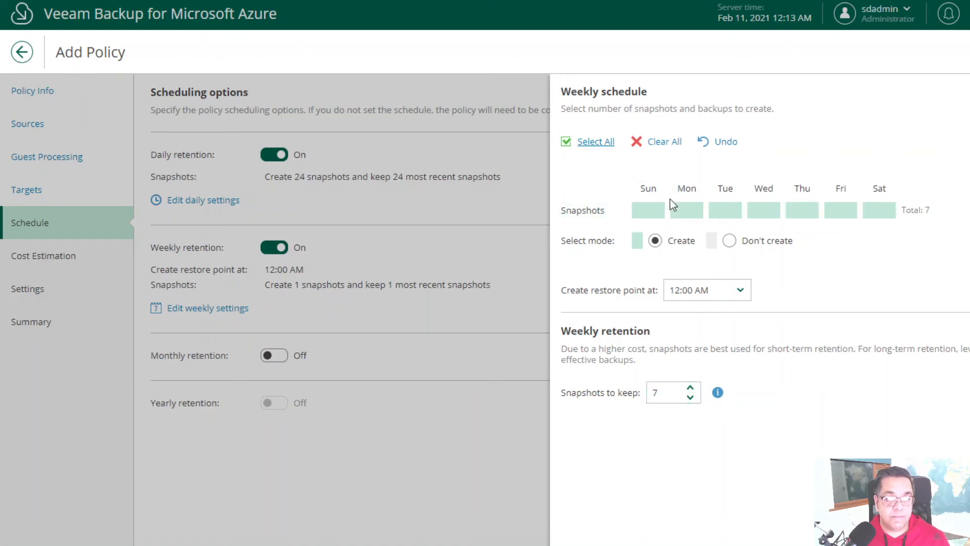
click(579, 545)
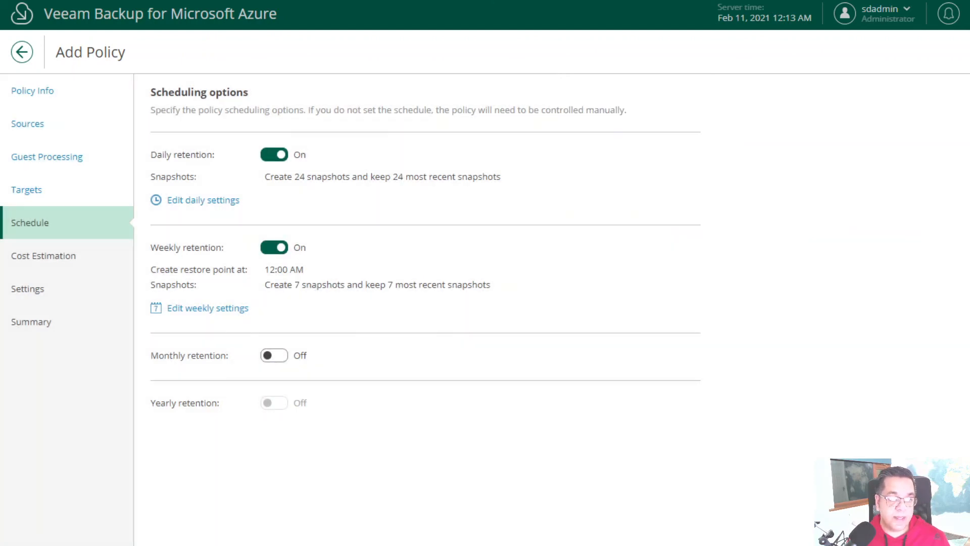
click(527, 545)
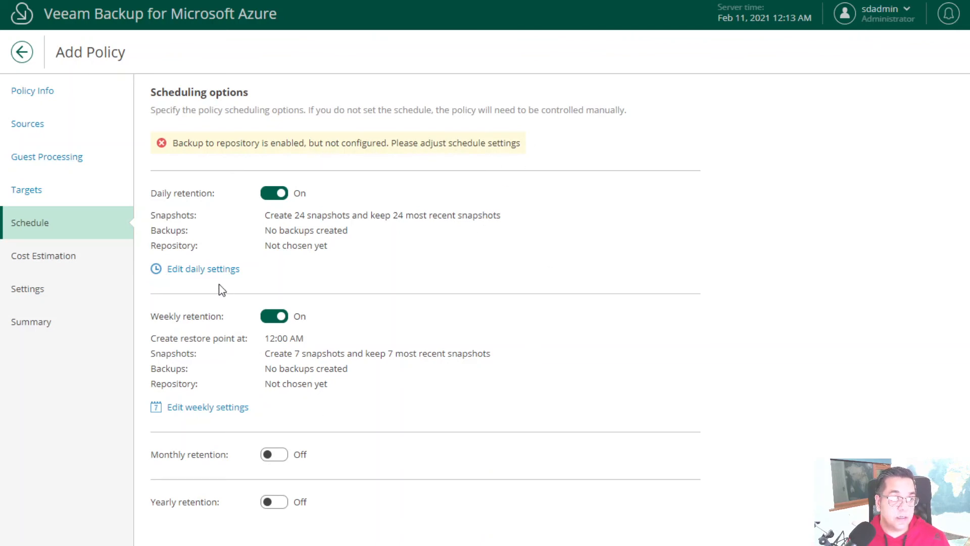
click(217, 271)
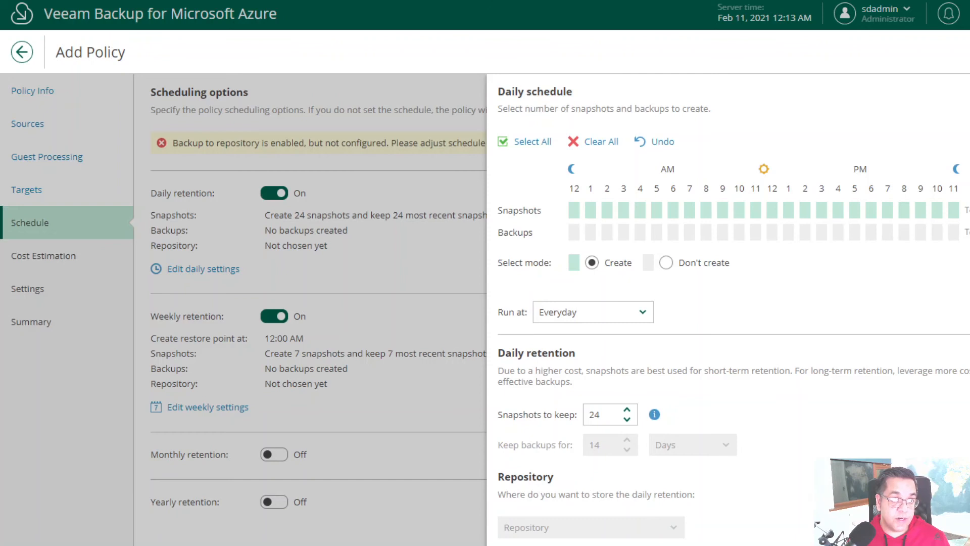
- Disable backups to a repository under Targets so the schedule uses snapshots only
key(Escape)
click(26, 189)
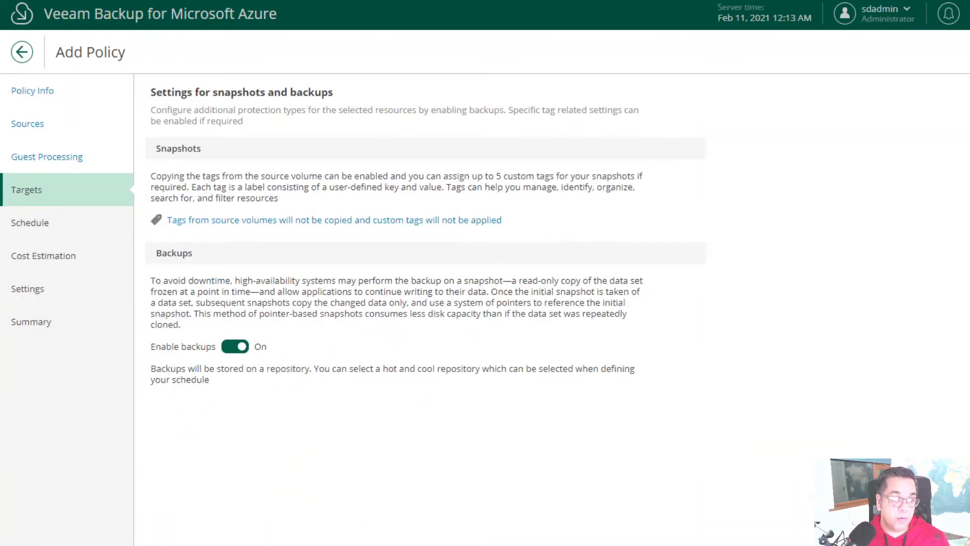
click(238, 346)
click(30, 223)
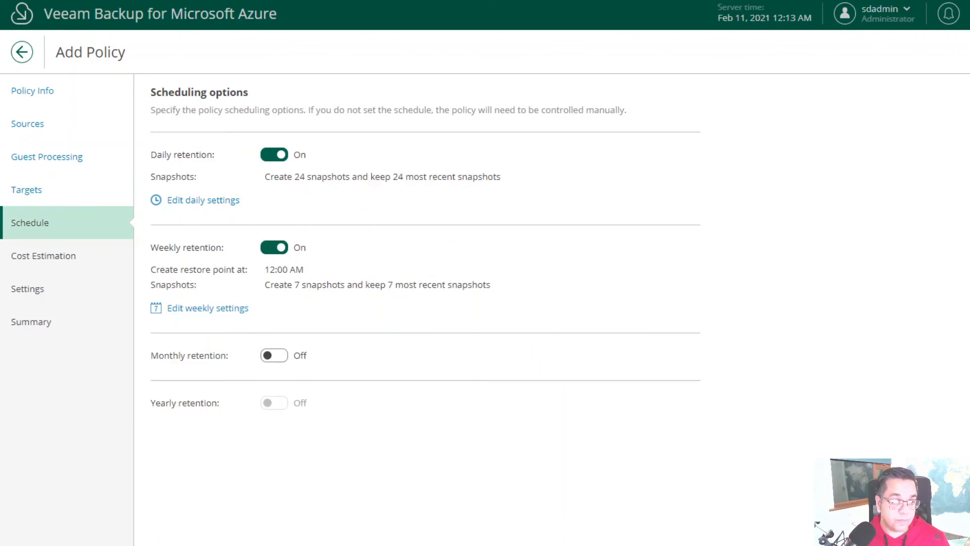
click(43, 256)
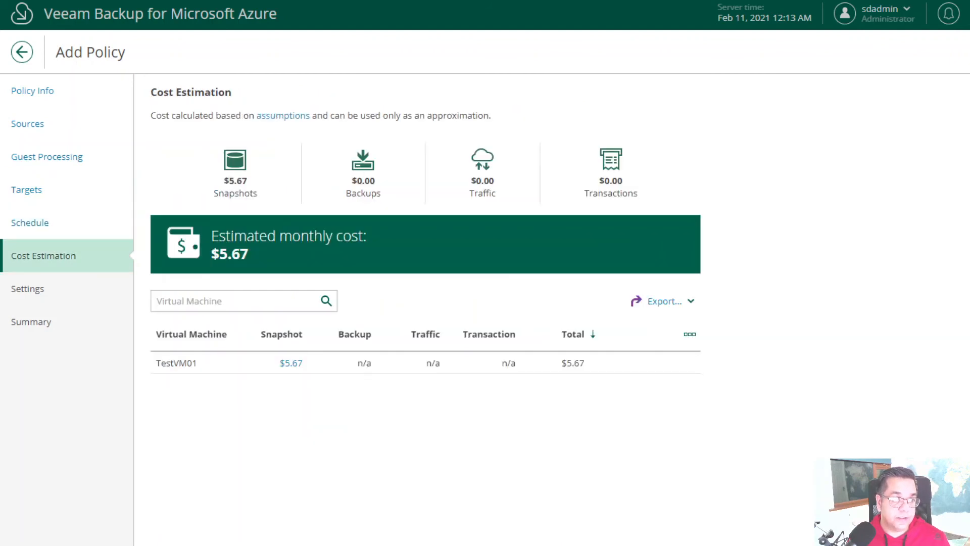
- Move past Cost Estimation to the policy's Settings step and review its options
click(27, 288)
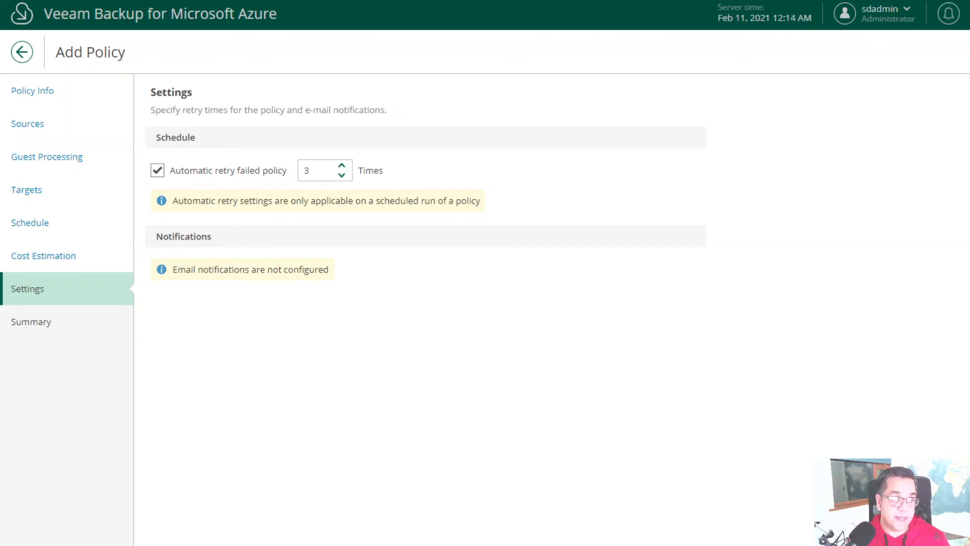
scroll(451, 427, down, 1)
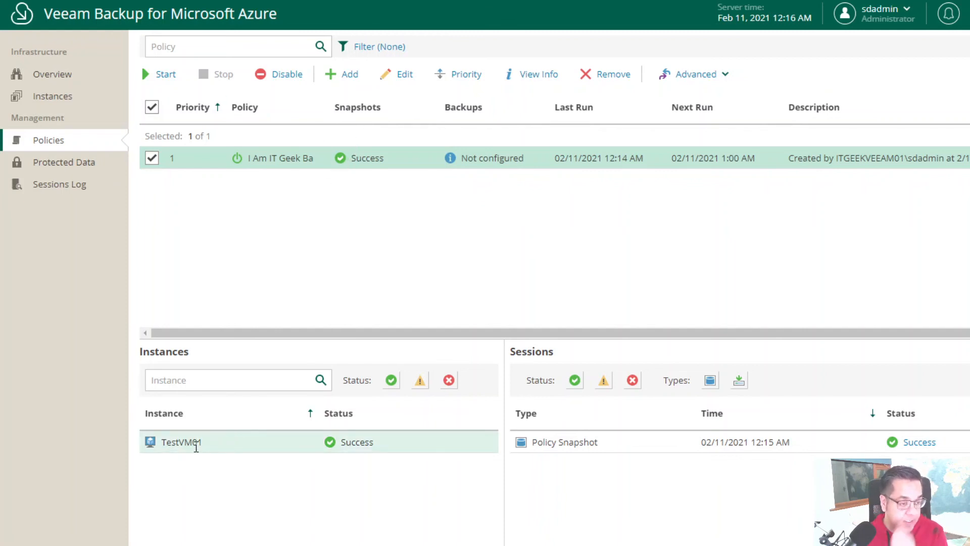
- Review TestVM01's successful policy snapshot session, then check the overview dashboard and instances list
click(243, 447)
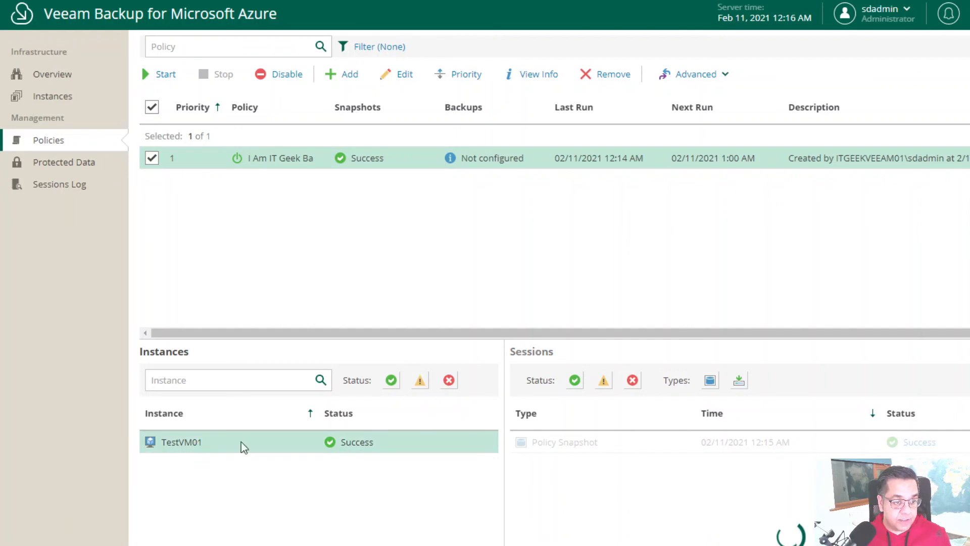
click(587, 455)
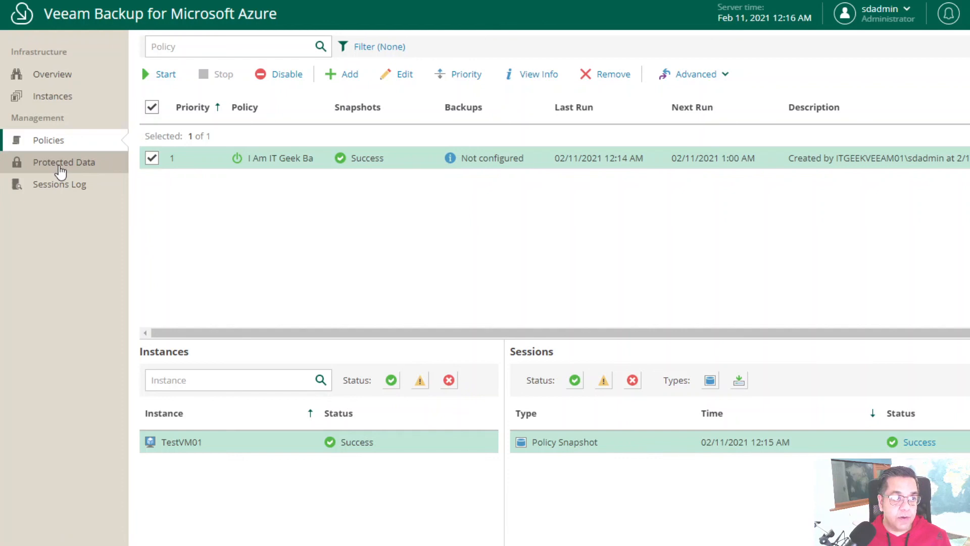
click(62, 77)
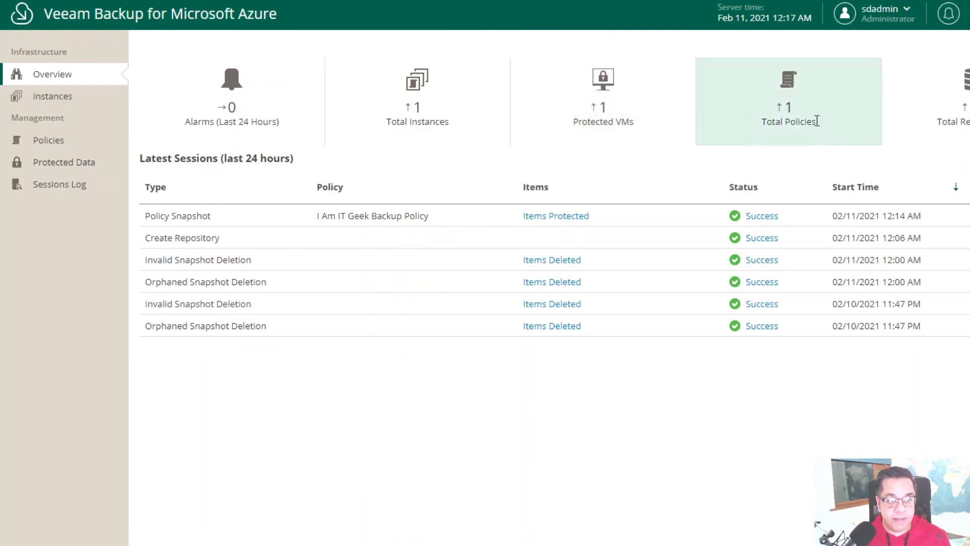
click(37, 103)
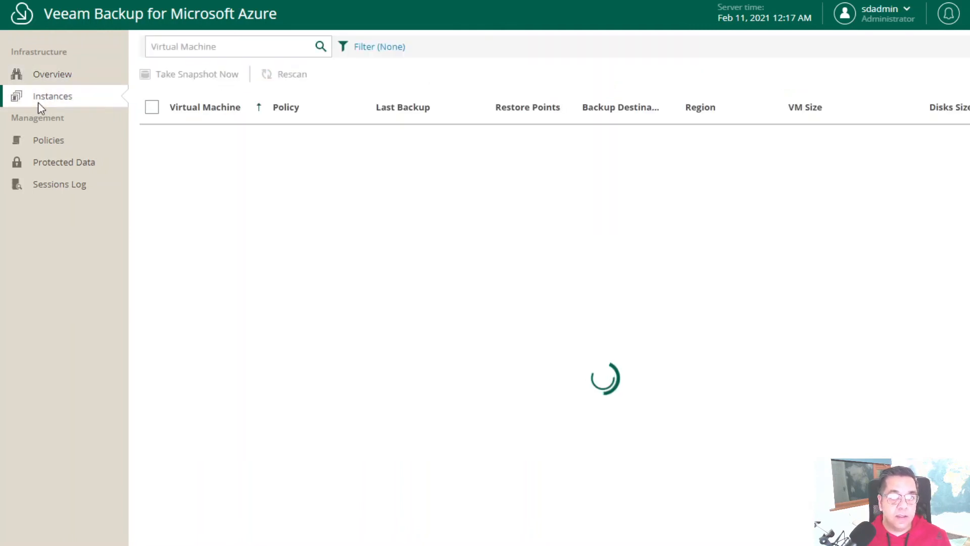
click(150, 164)
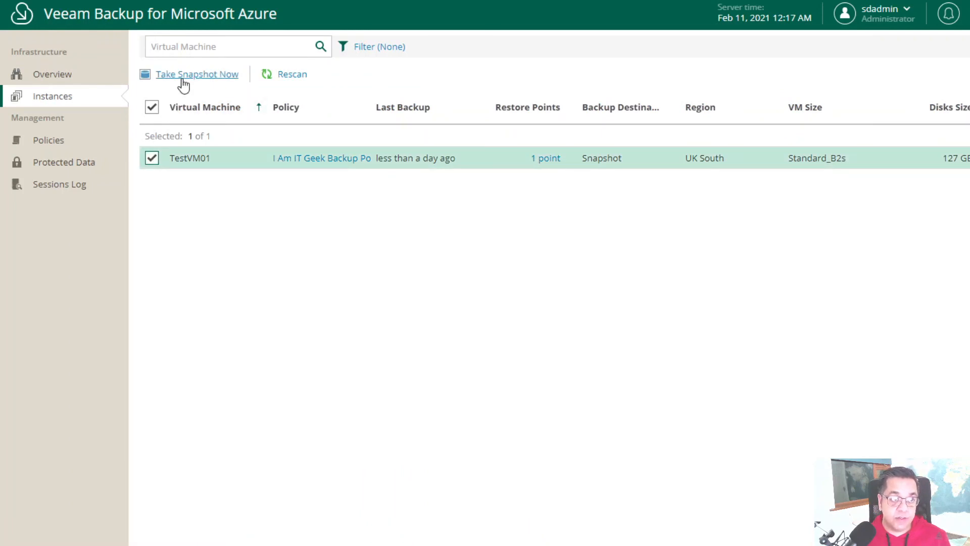
- Check the Policies list and its Advanced export/import options, then open Protected Data
click(47, 142)
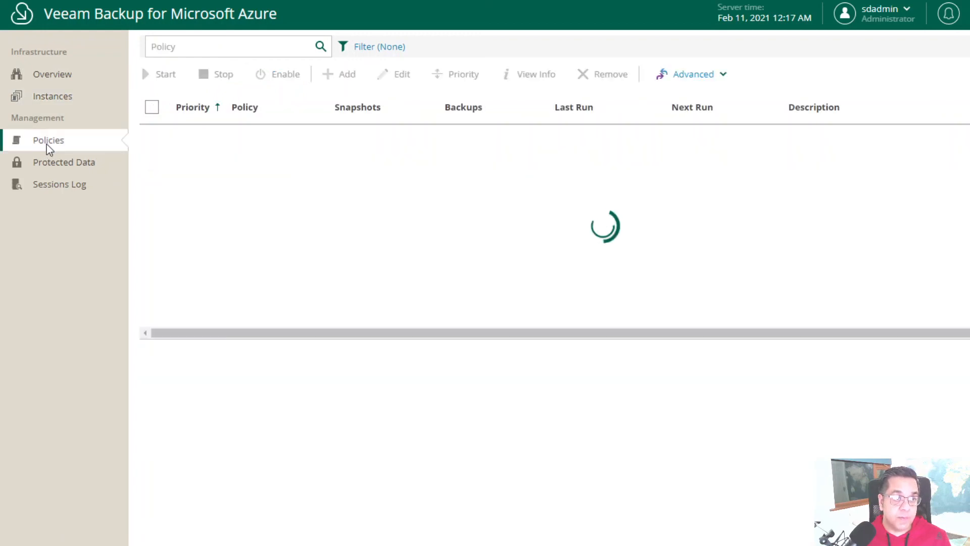
click(697, 74)
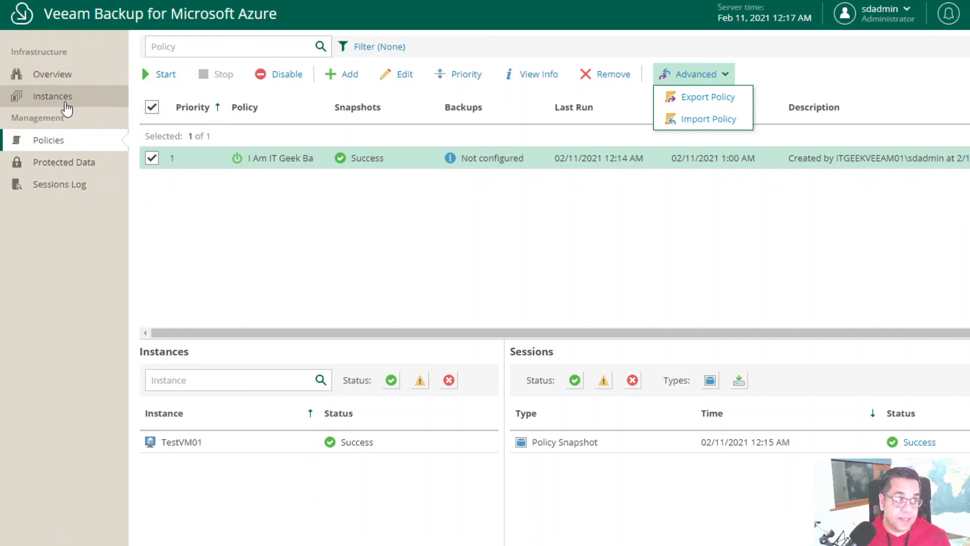
click(54, 162)
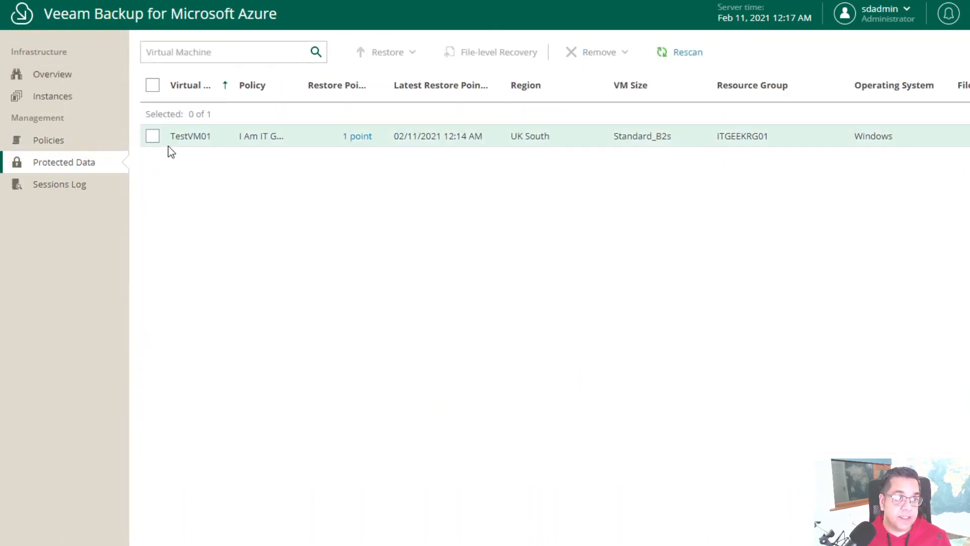
click(151, 137)
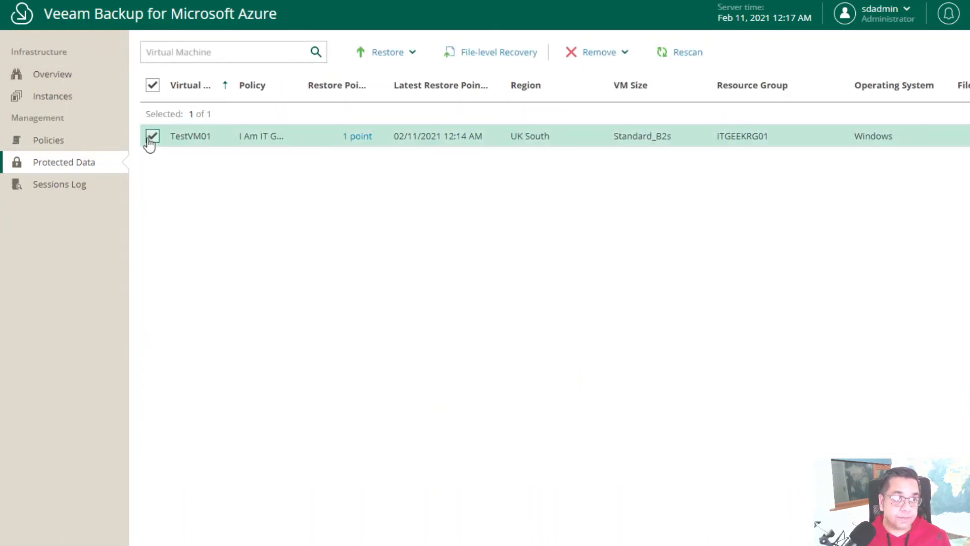
click(413, 53)
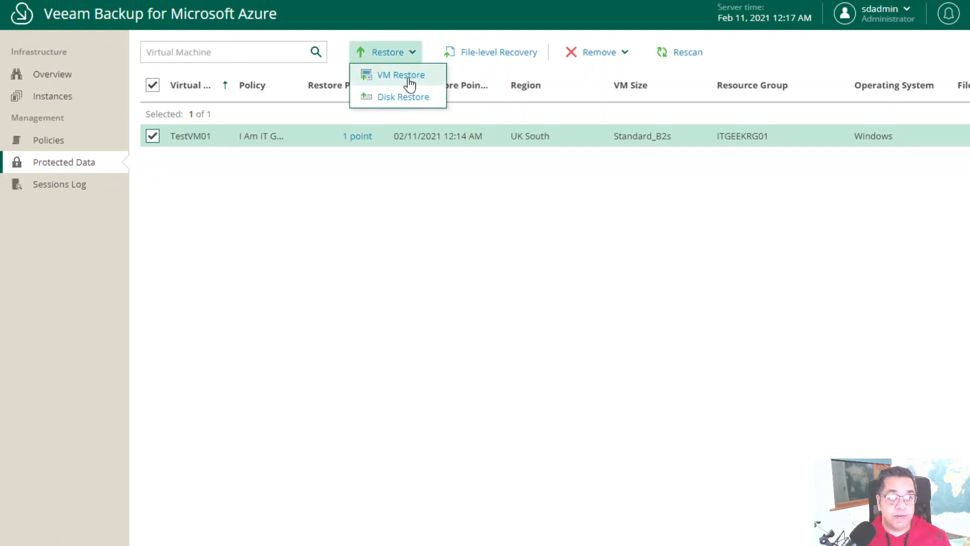
click(492, 68)
click(493, 58)
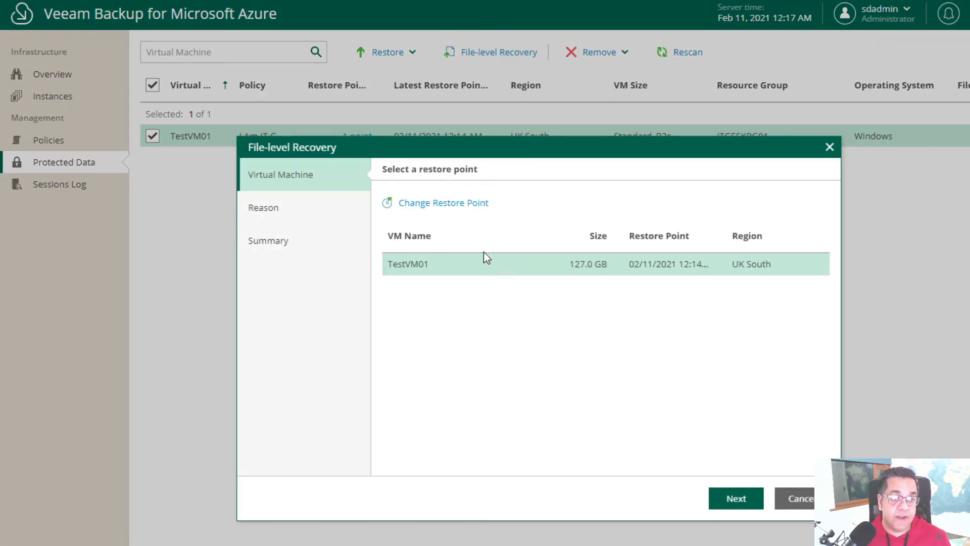
click(737, 500)
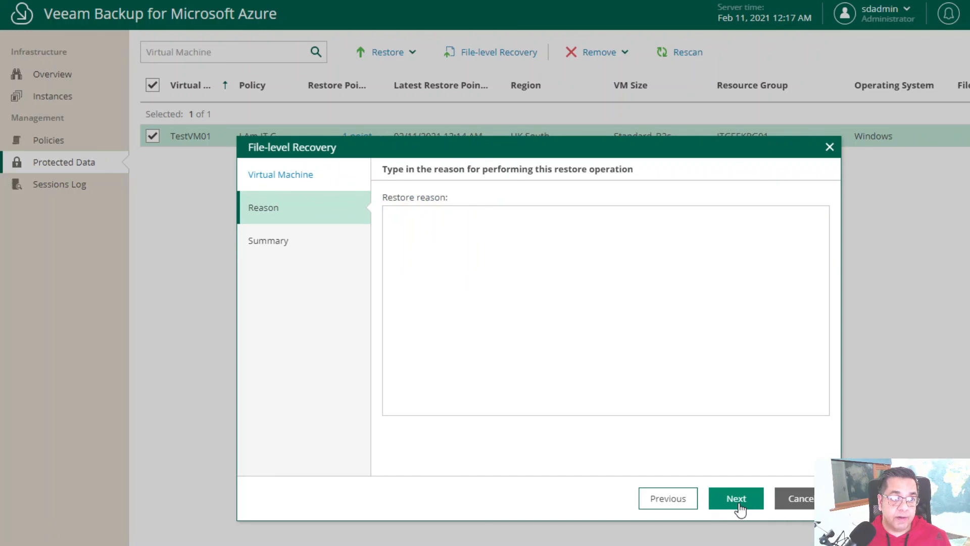
click(441, 265)
text(test)
click(736, 500)
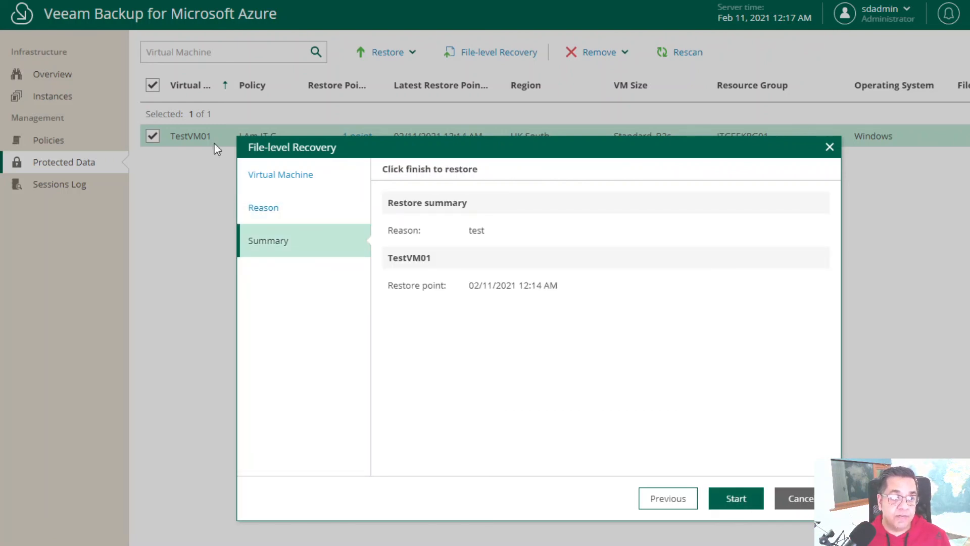
click(792, 503)
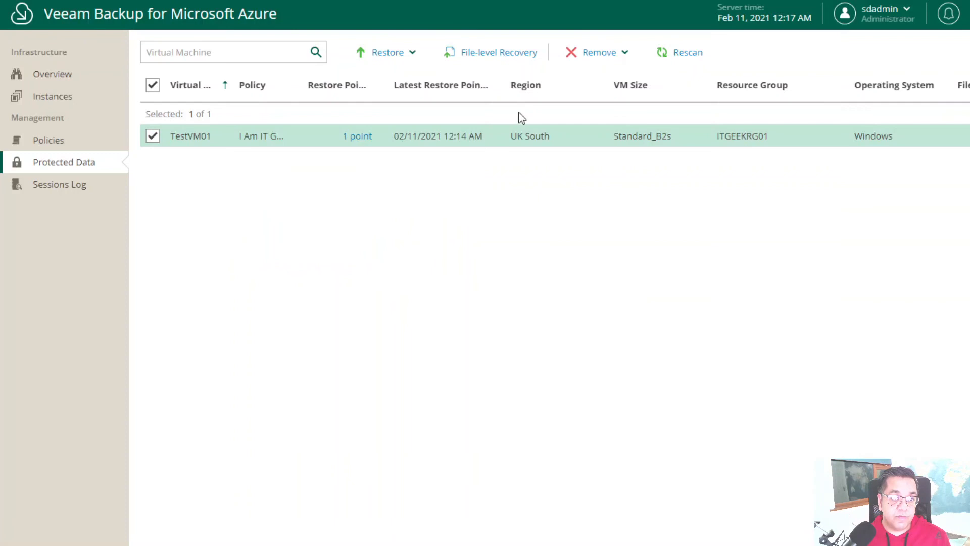
- Start a VM Restore of TestVM01 and choose Restore to the original location
click(410, 54)
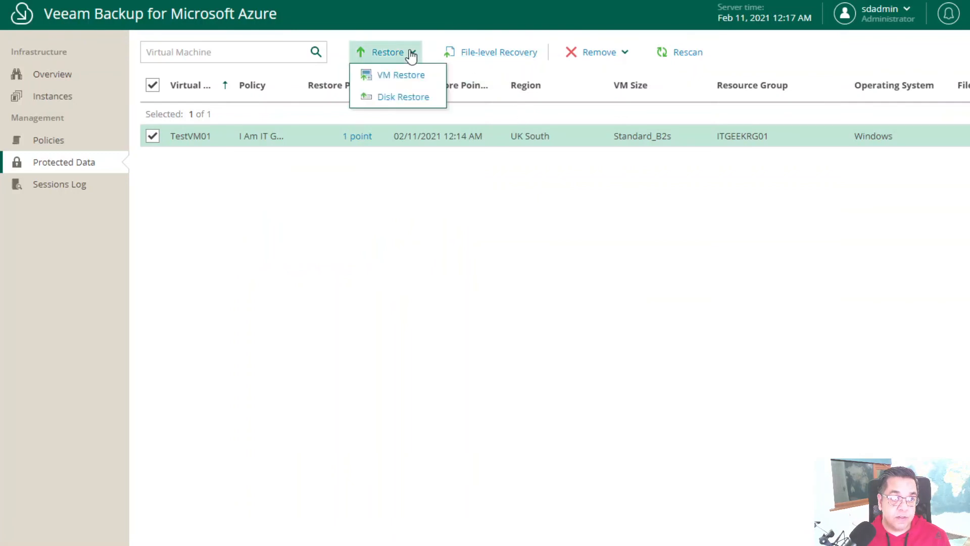
click(387, 81)
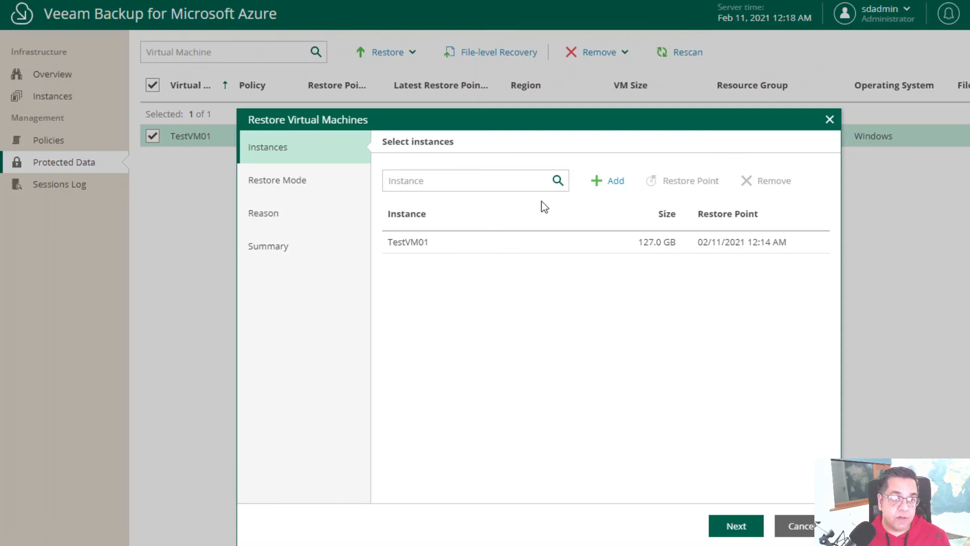
click(438, 247)
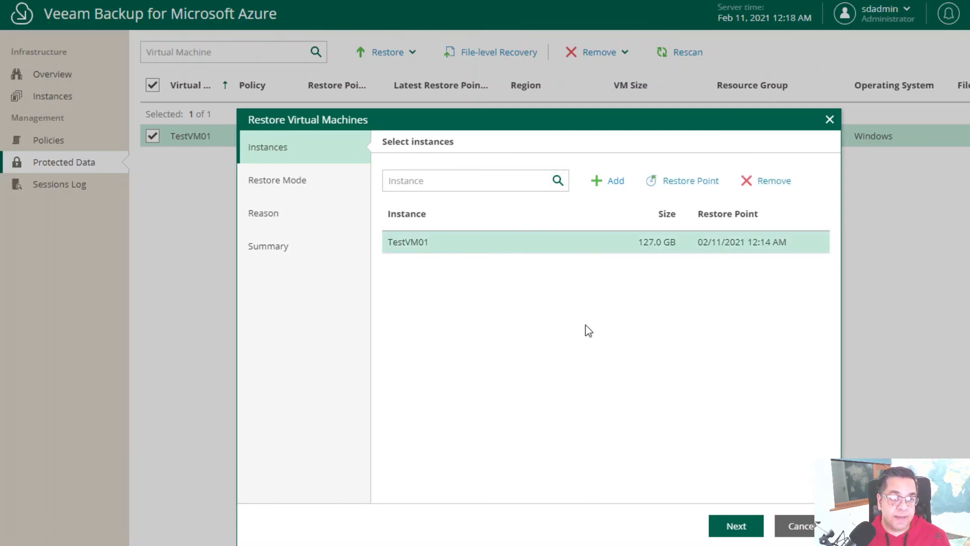
click(728, 526)
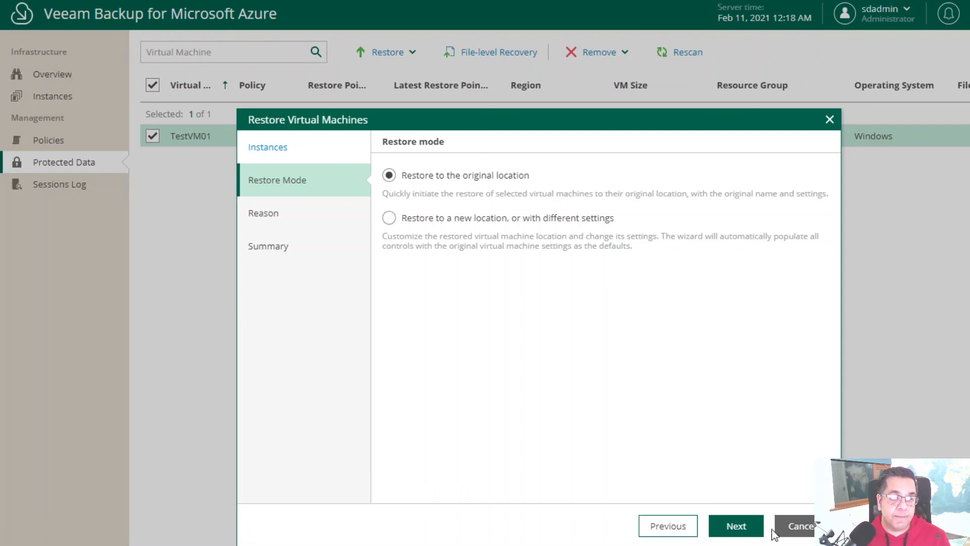
click(747, 529)
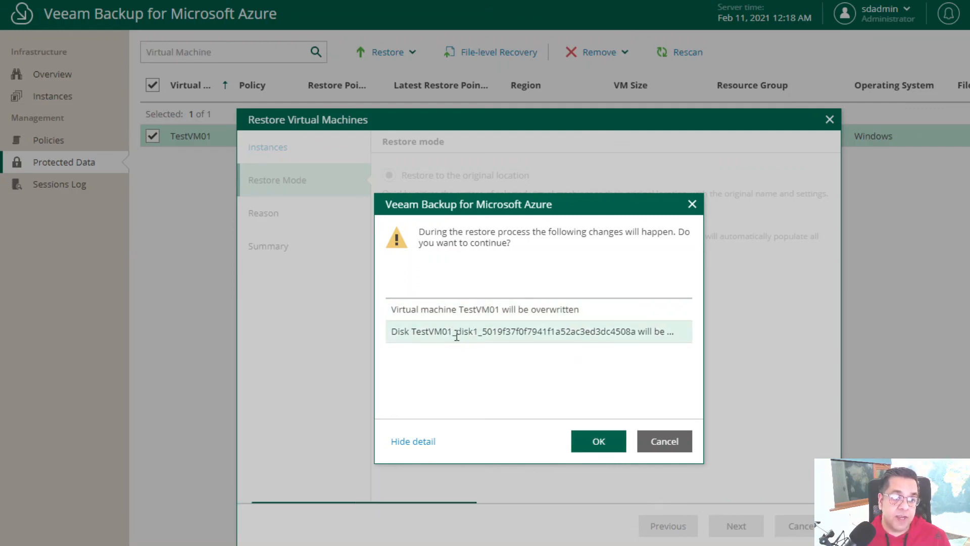
- Confirm overwriting TestVM01, give reason 'test', enable power on after restore, and finish
click(594, 443)
click(511, 283)
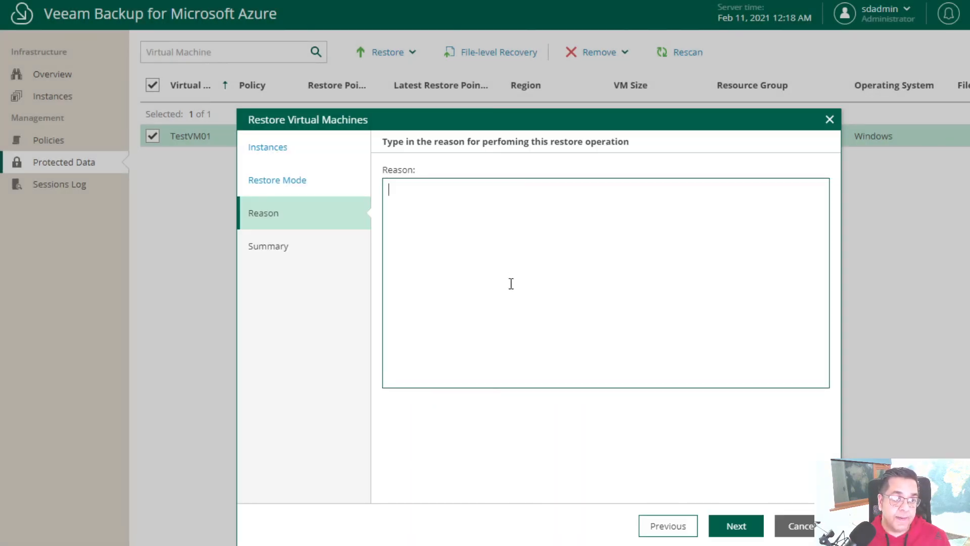
text(test)
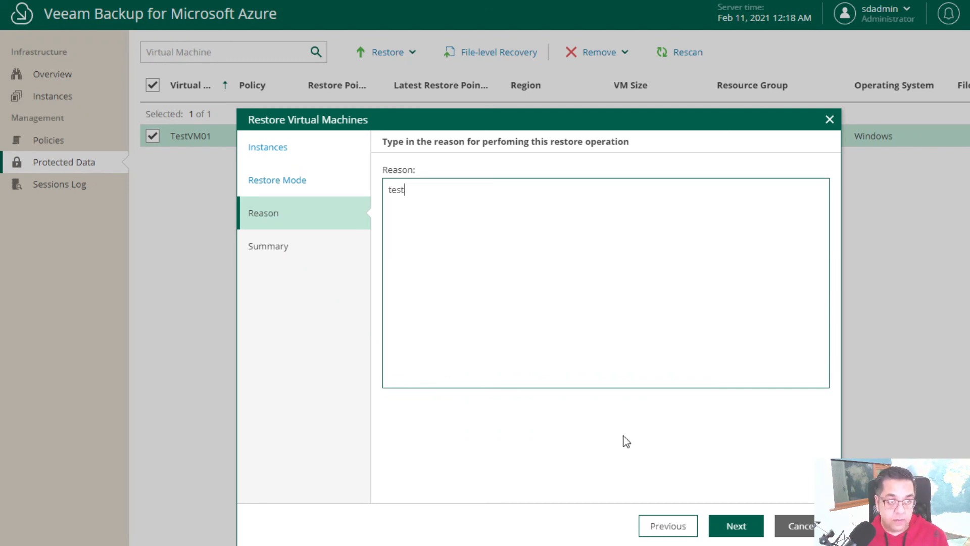
click(749, 538)
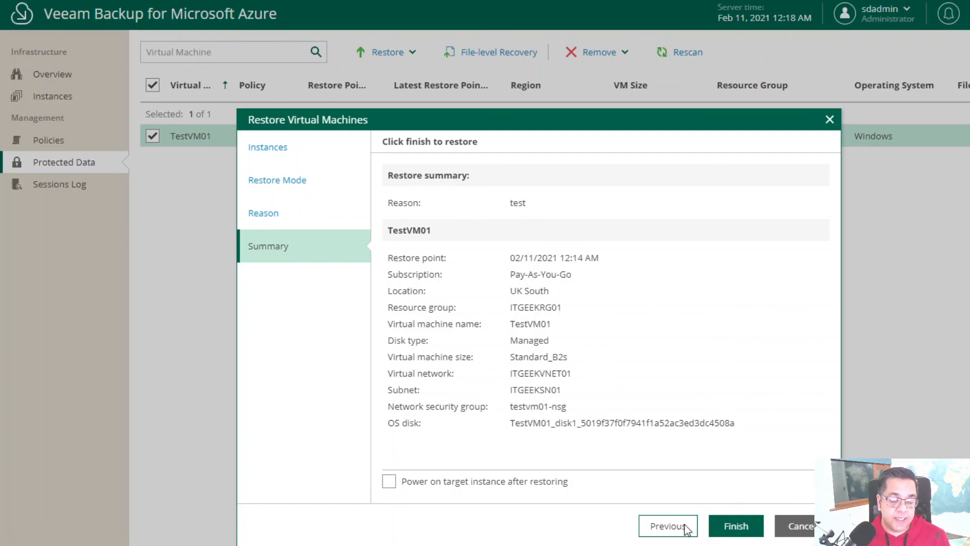
click(432, 489)
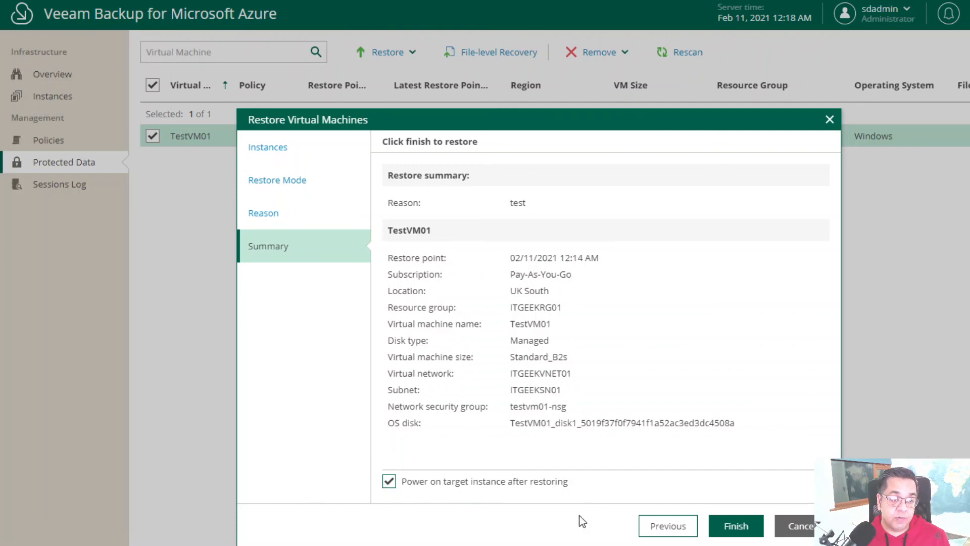
click(731, 532)
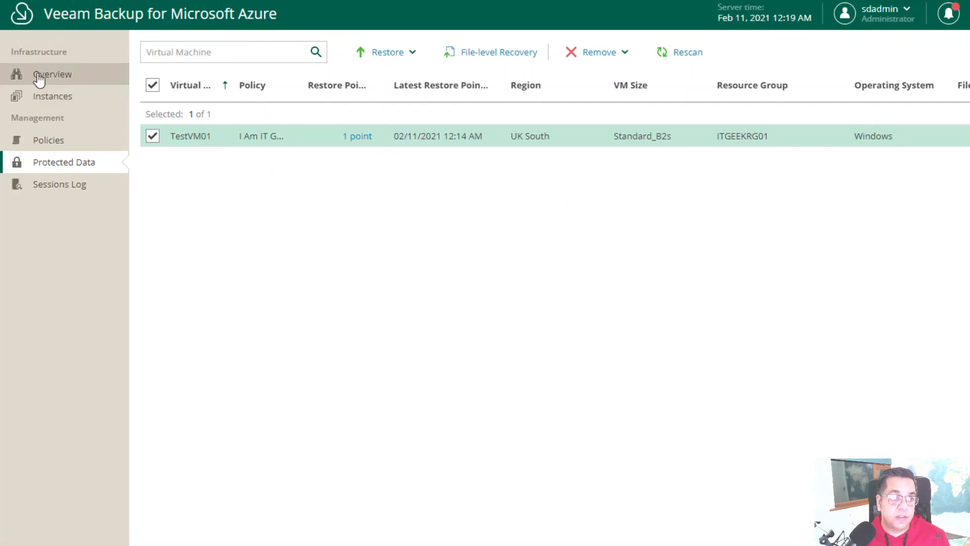
- Go from Instances to the Overview dashboard to check the VM Restore session in Latest Sessions
click(70, 88)
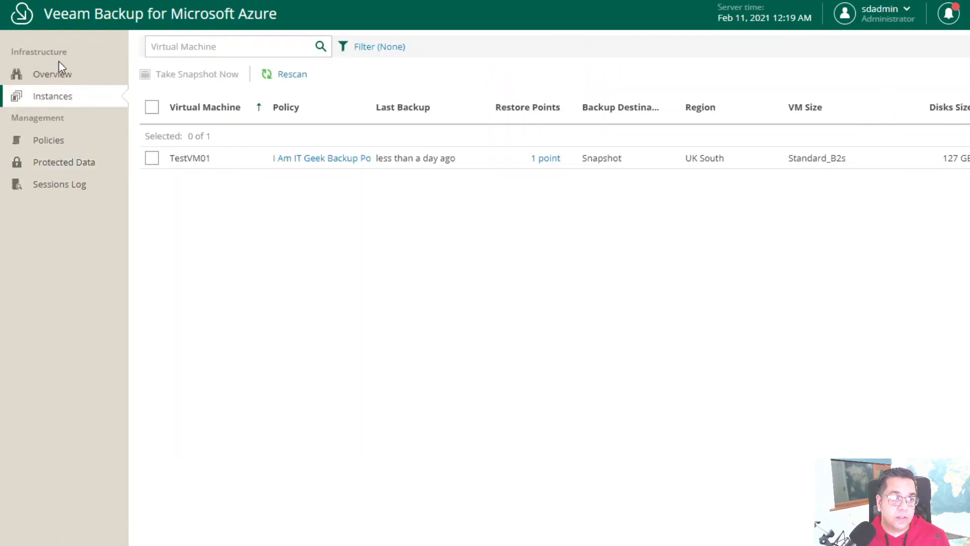
click(59, 73)
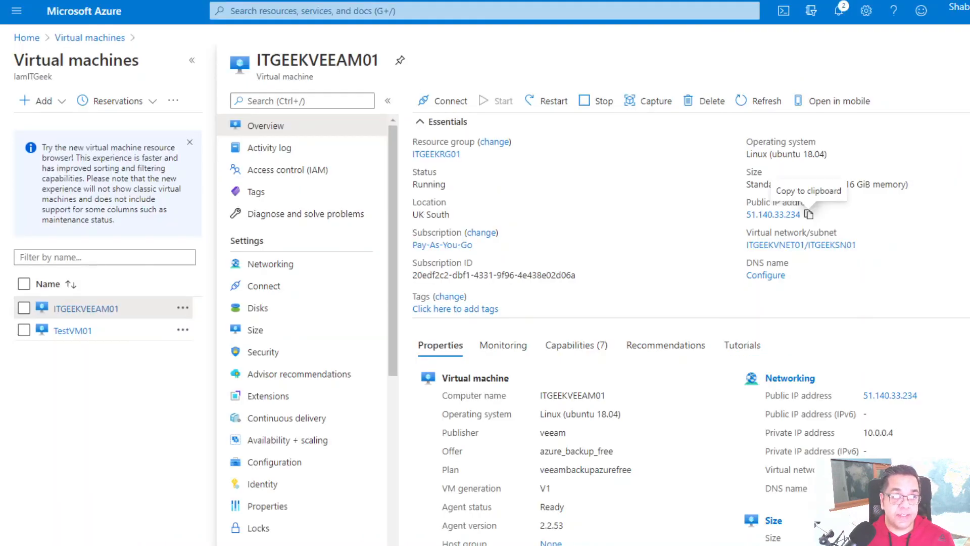
- View TestVM01's Activity log in the Azure portal, then select the ITGEEKVEEAM01 virtual machine
click(89, 38)
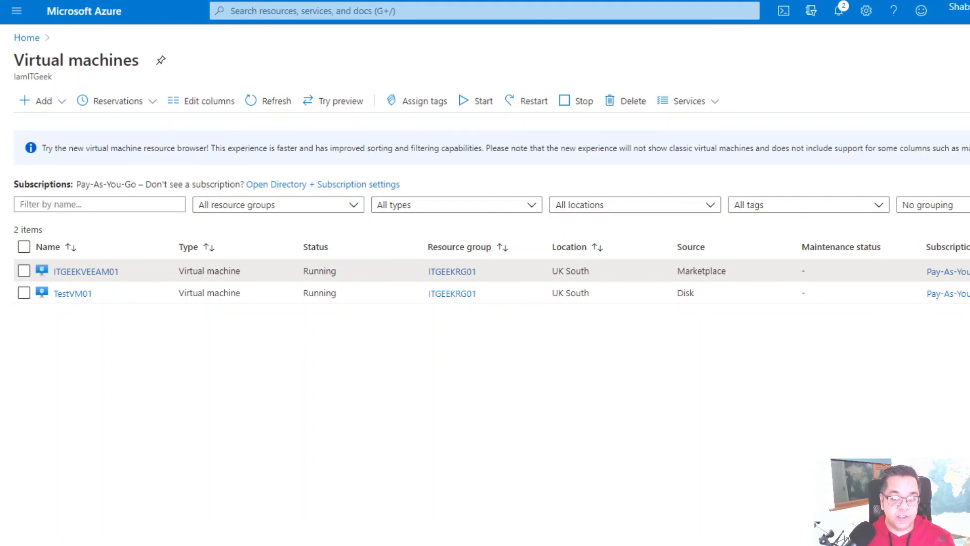
click(73, 294)
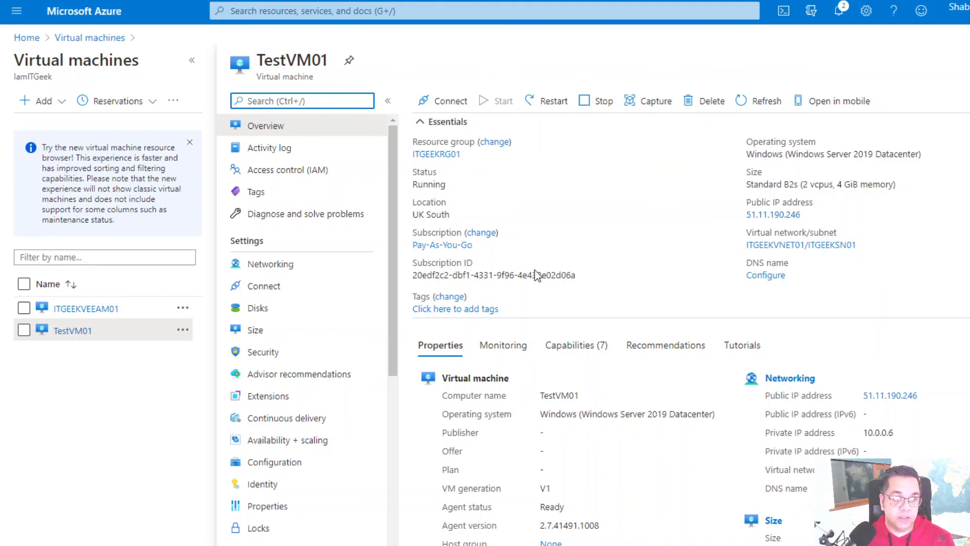
click(277, 158)
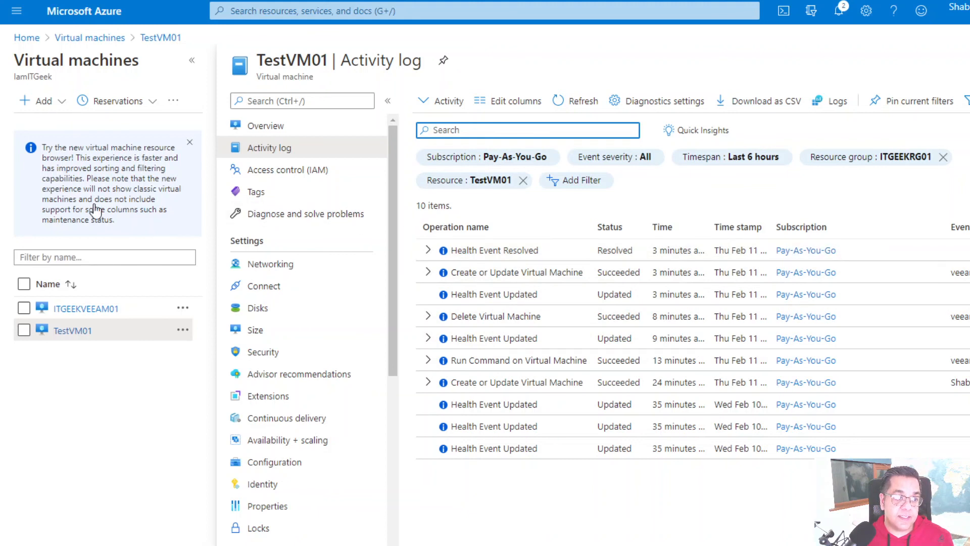
click(139, 317)
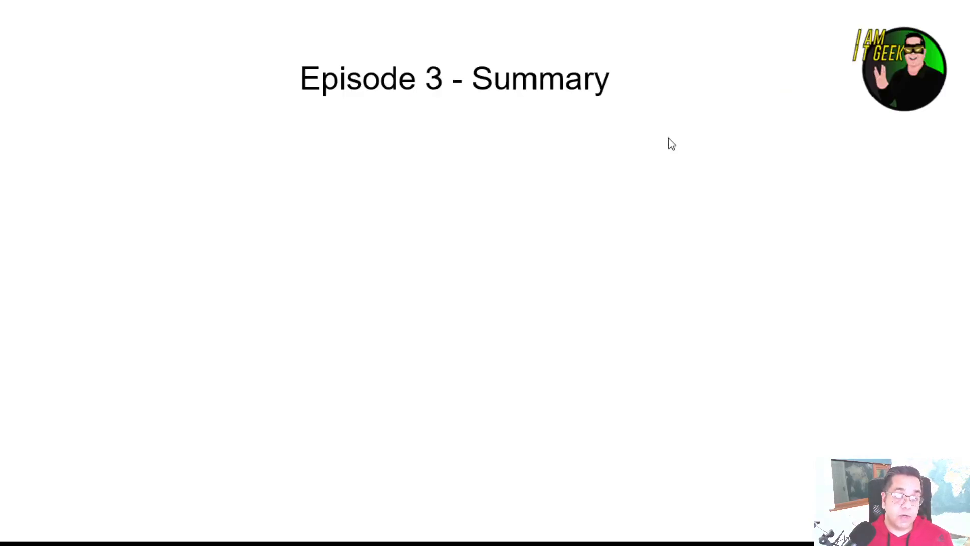
- Reveal the Overview, Features and Requirements bullets on the summary slide
click(668, 137)
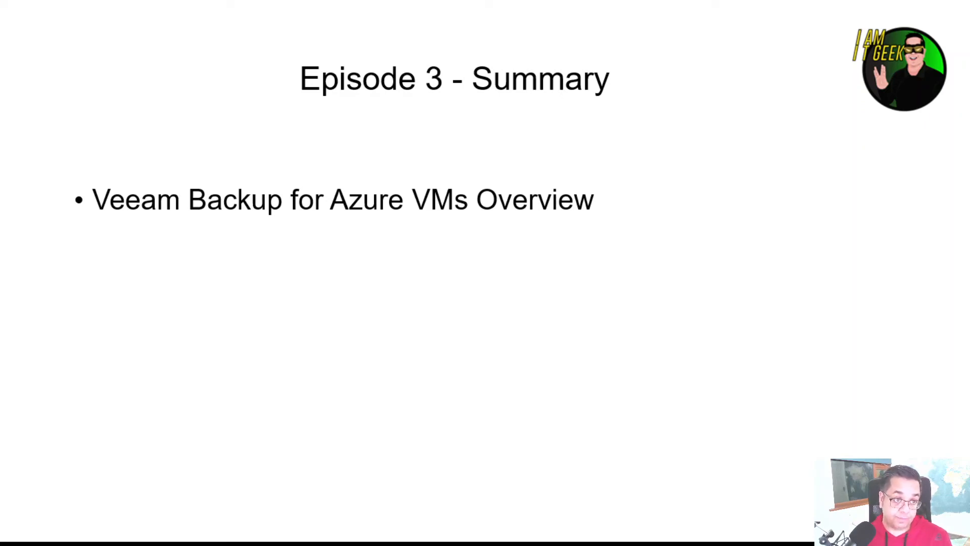
key(Right)
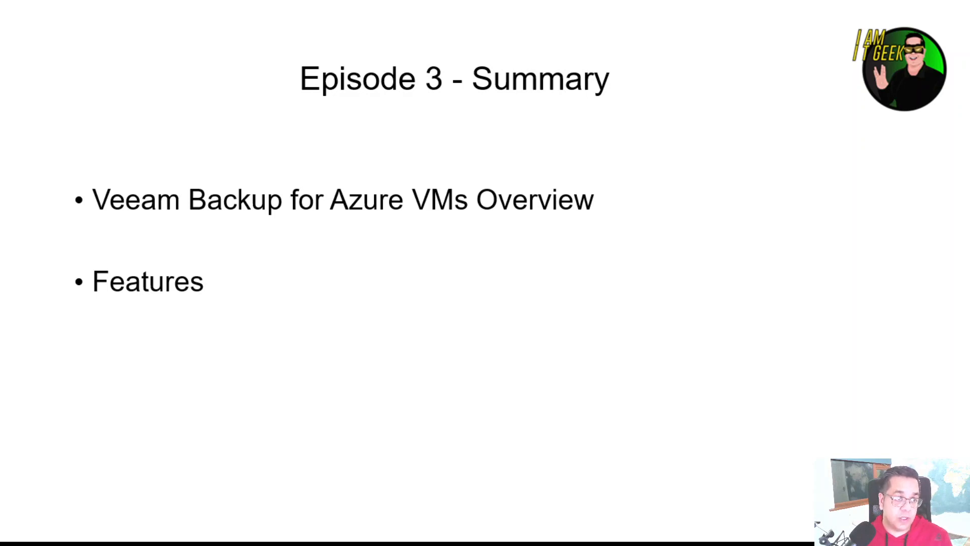
key(Right)
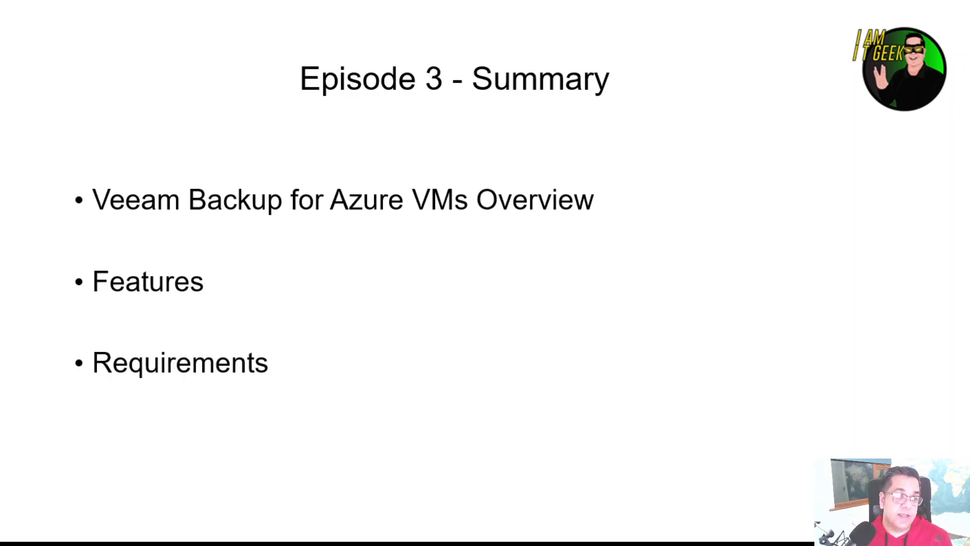